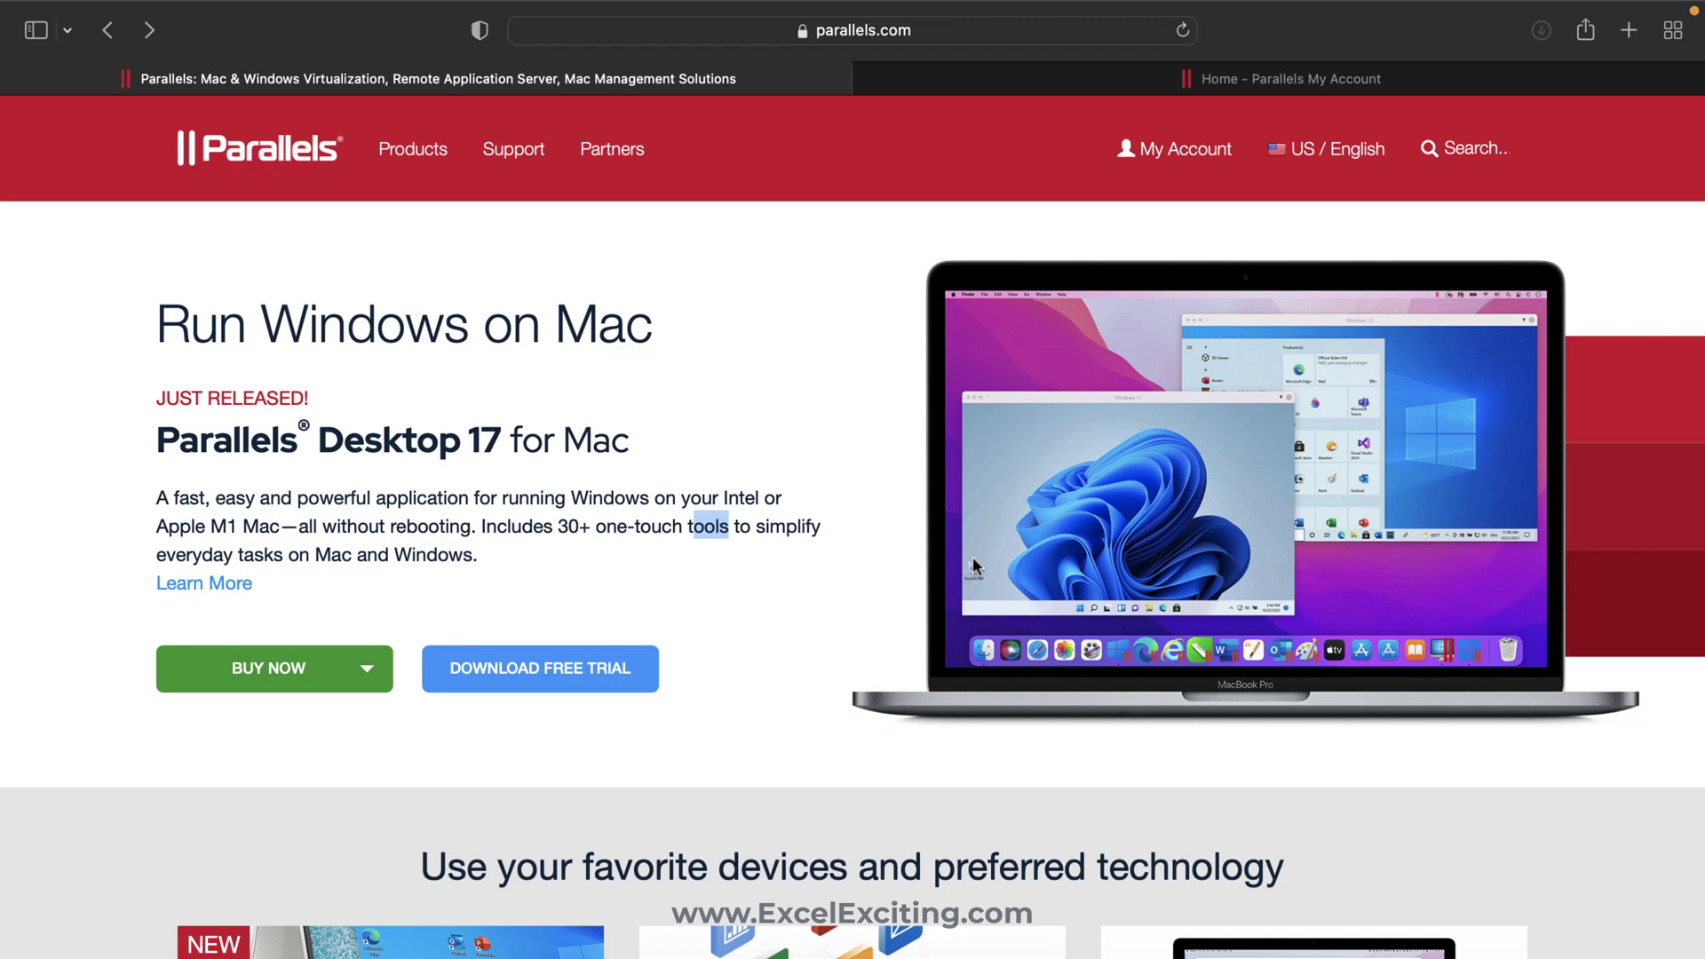
# Open the Buy Parallels Desktop page with New License pricing from the Buy Now menu.
pyautogui.click(365, 668)
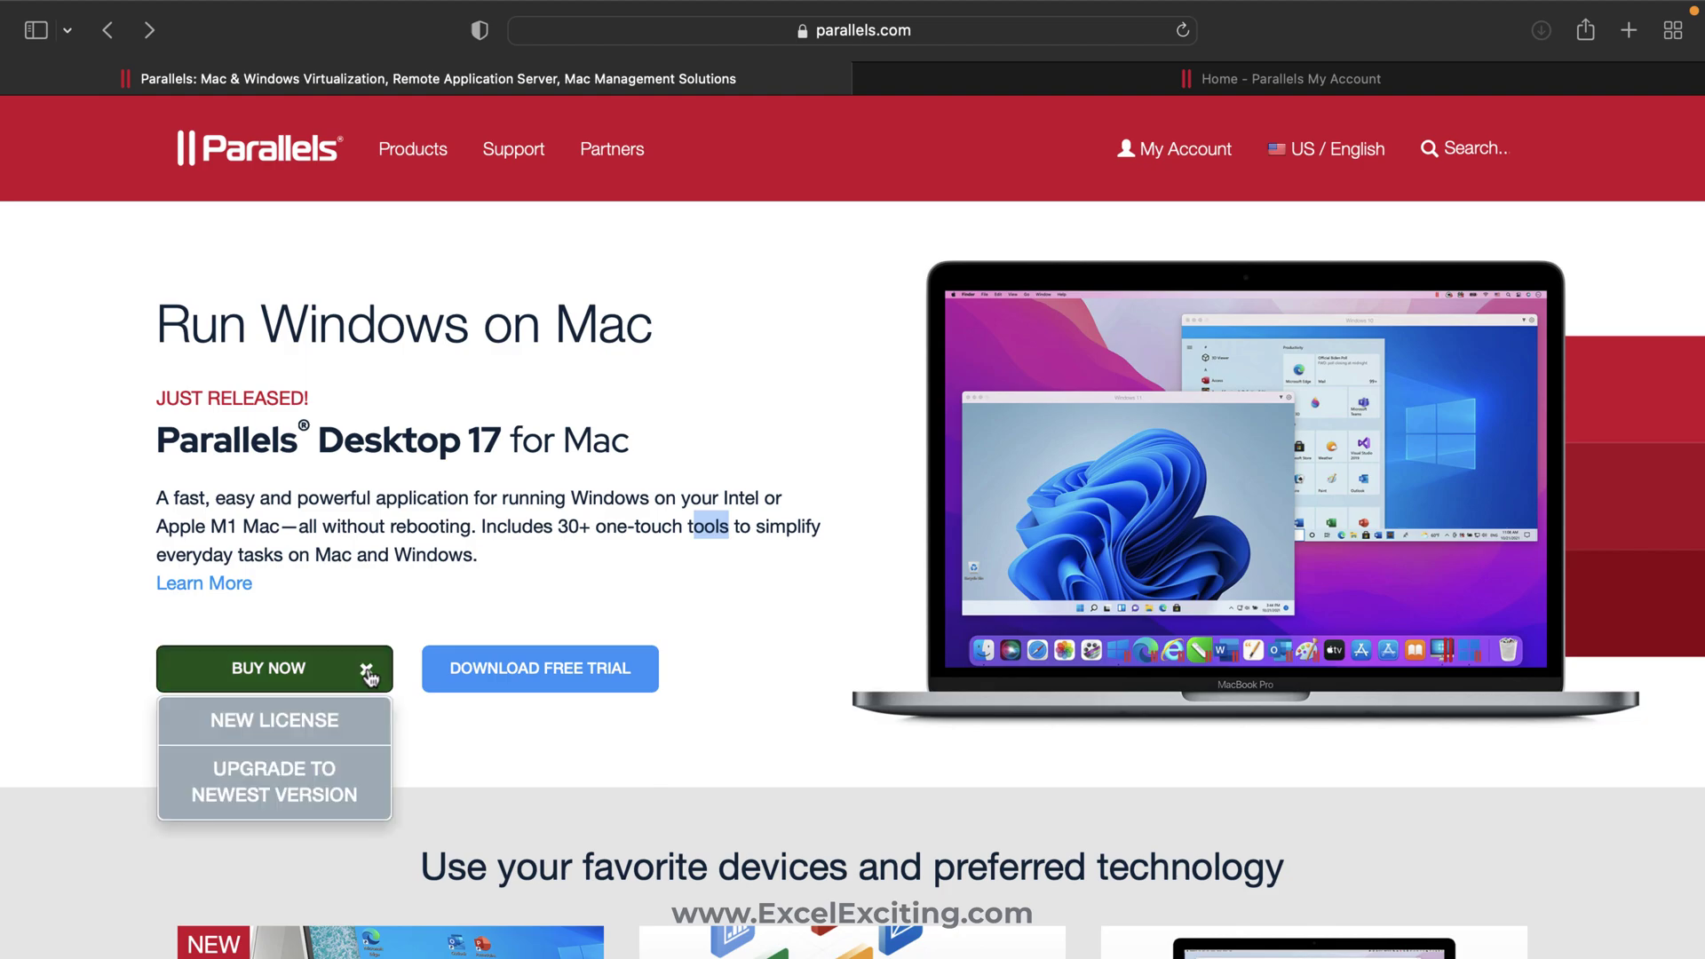
pyautogui.click(342, 722)
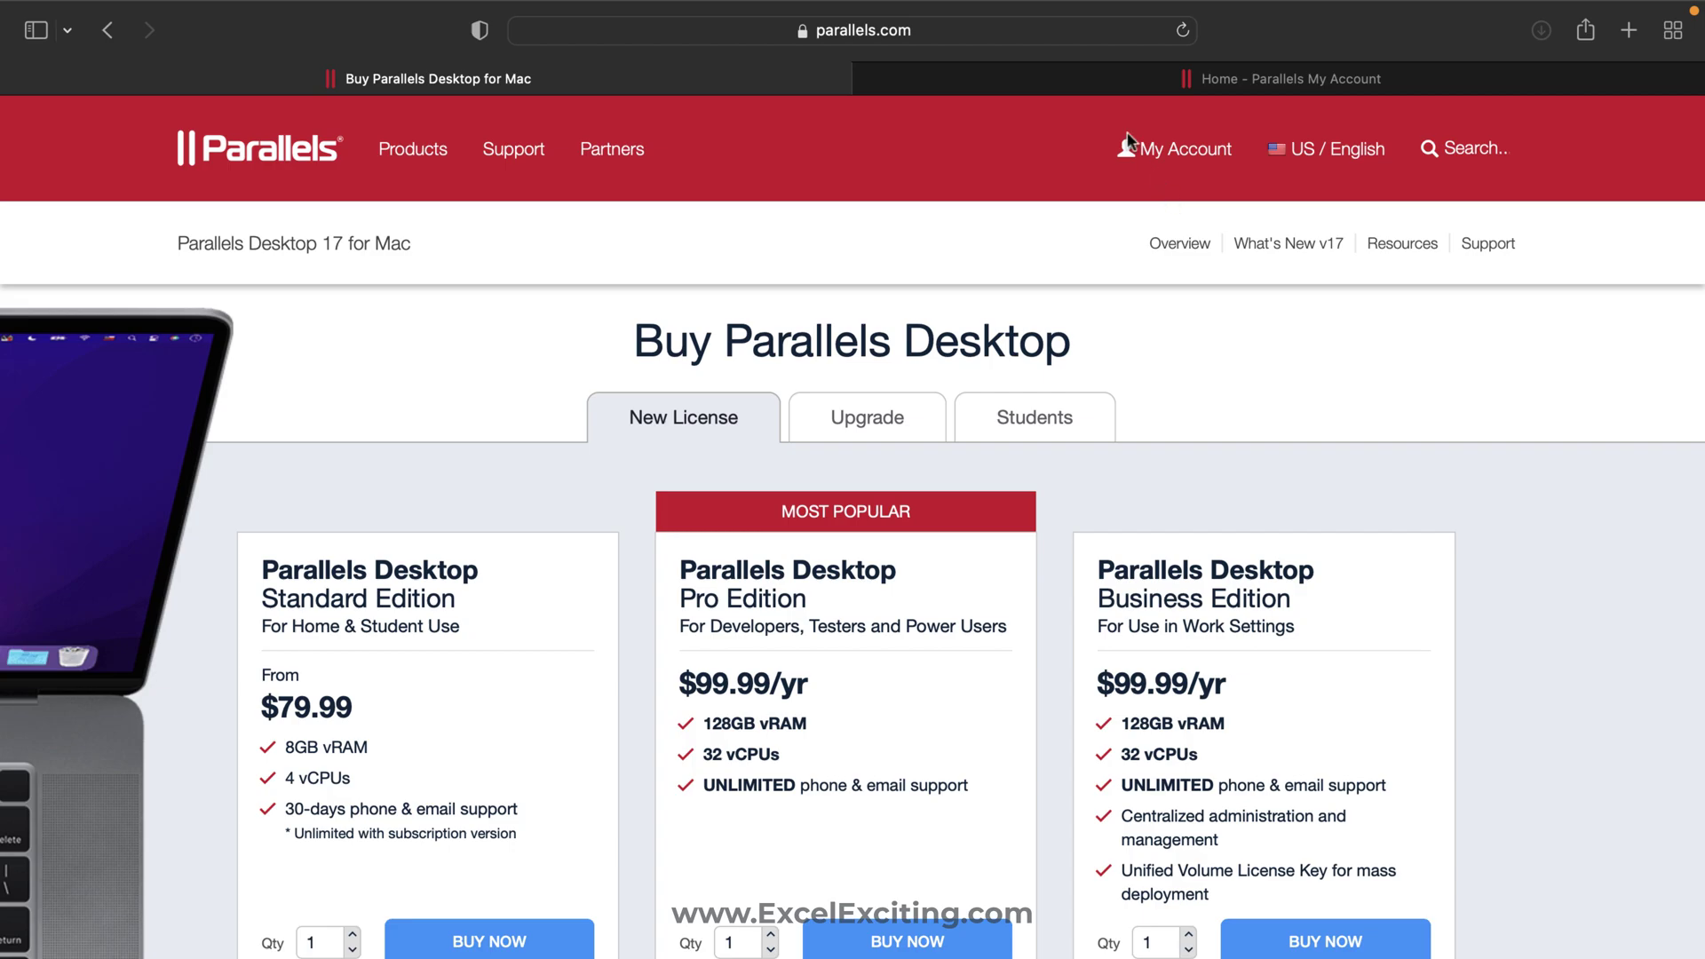
# Switch to the My Account tab, open Register a License Key, and cancel it.
pyautogui.click(1101, 86)
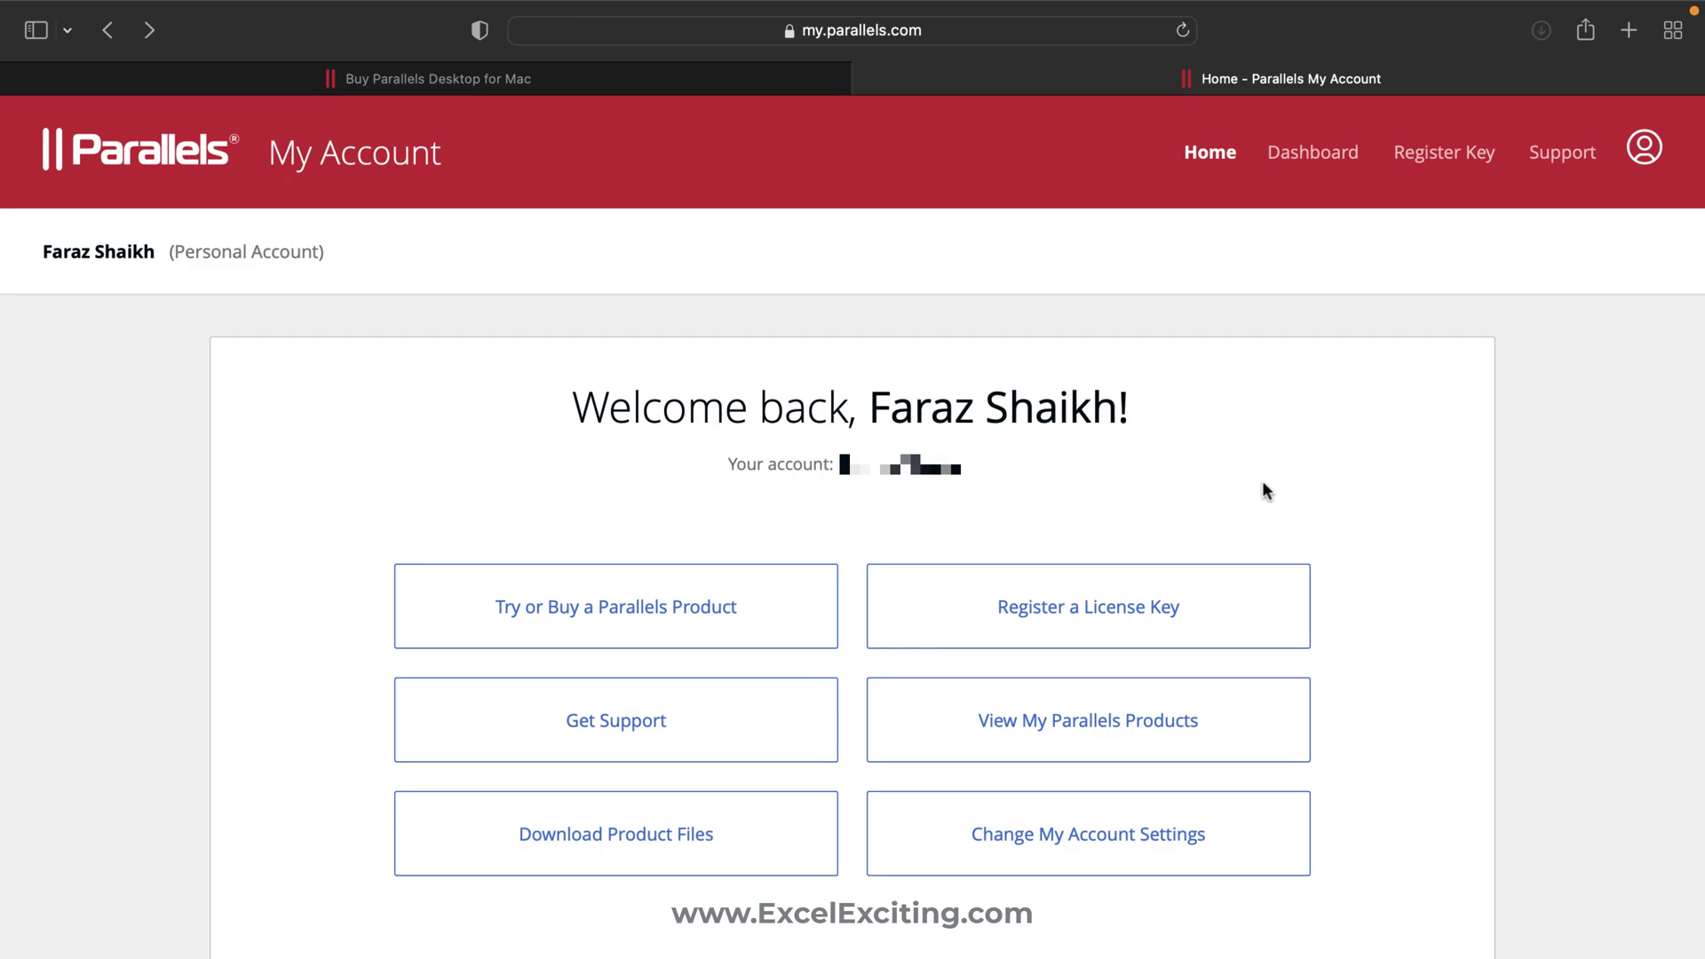
pyautogui.click(1226, 611)
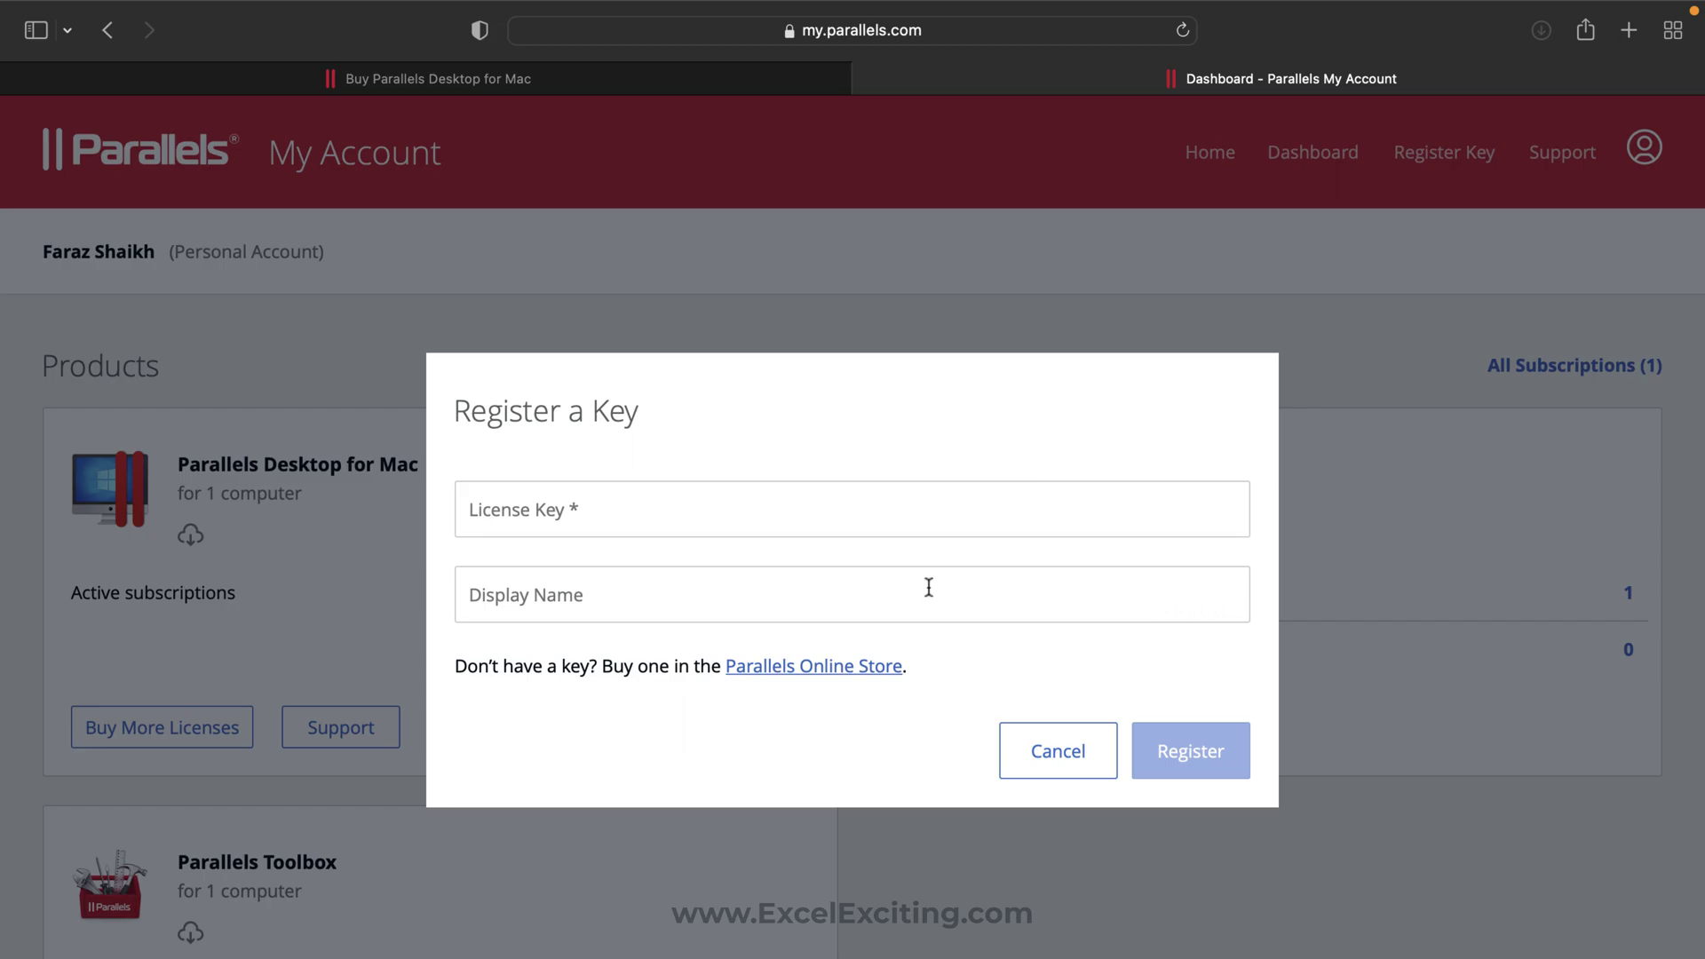
pyautogui.click(1051, 753)
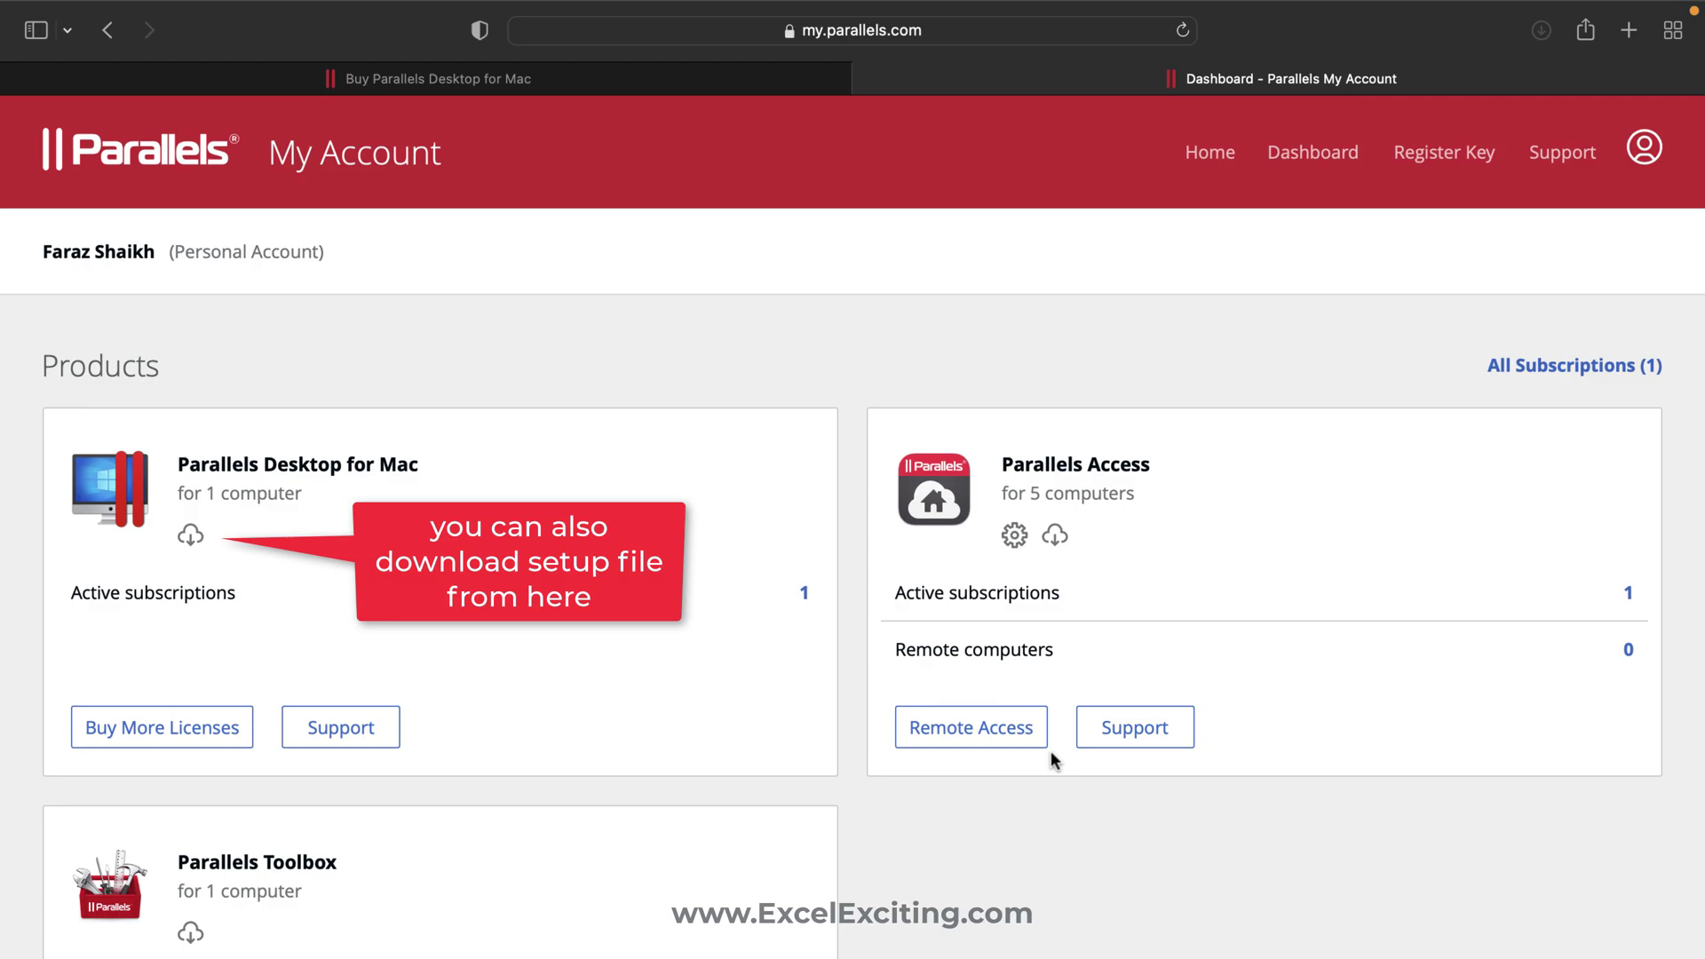
# View the product installation files from Home, then return to the account Dashboard.
pyautogui.click(1211, 152)
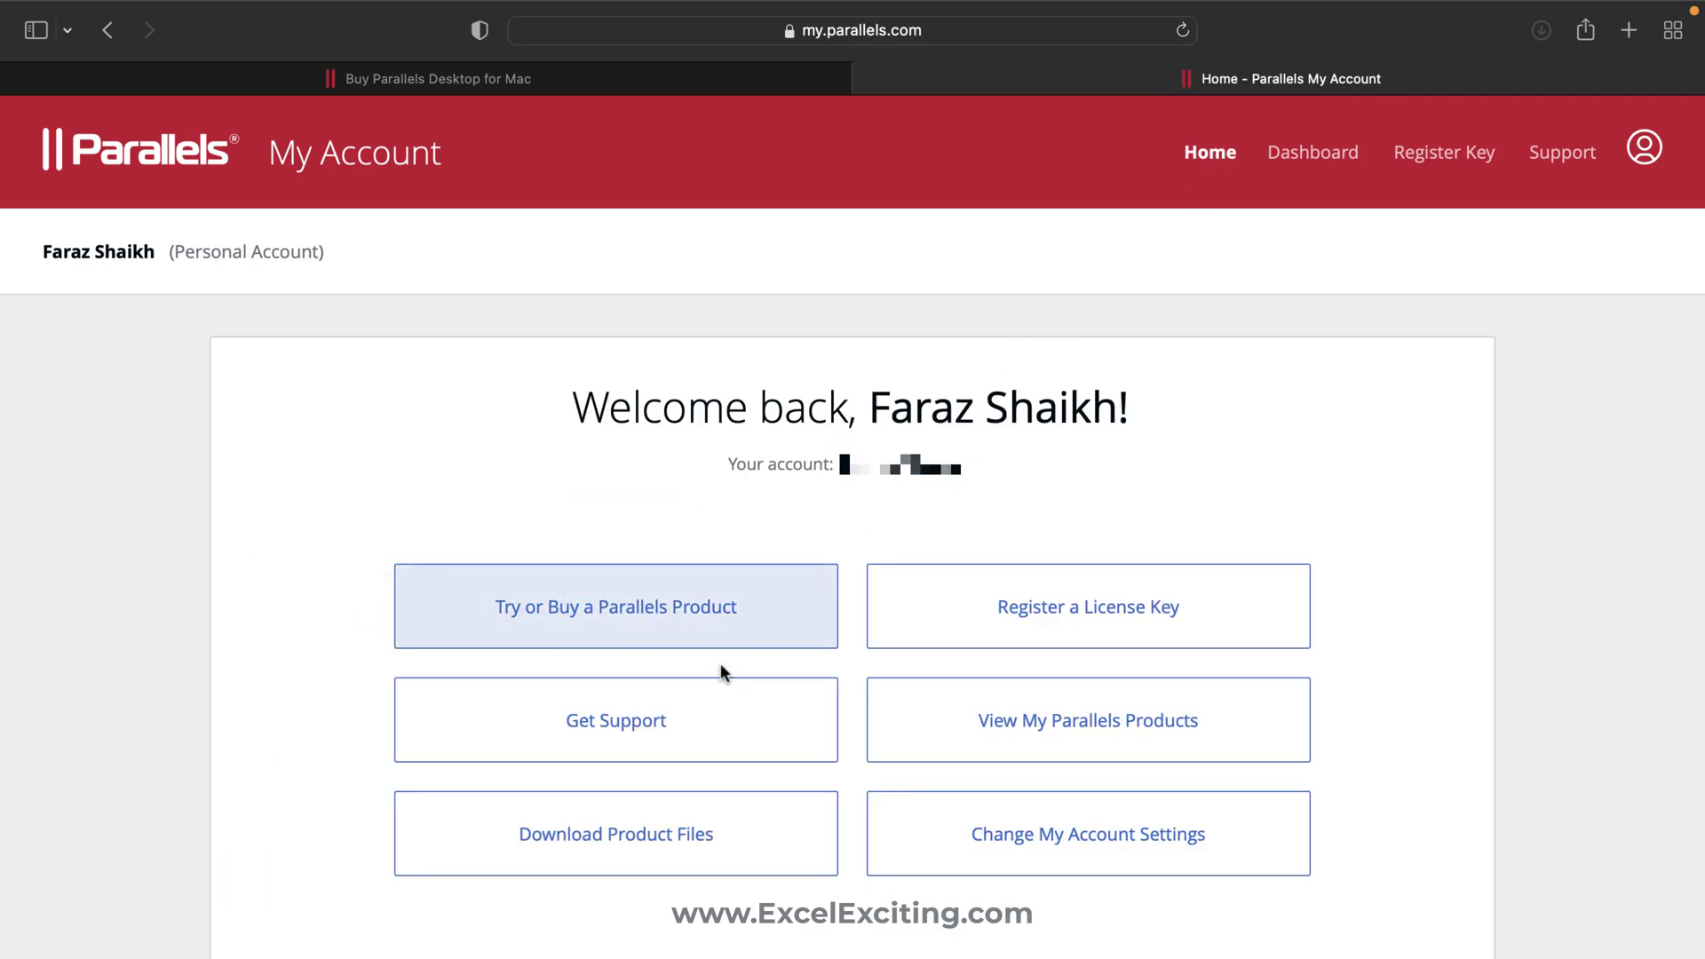
pyautogui.click(666, 829)
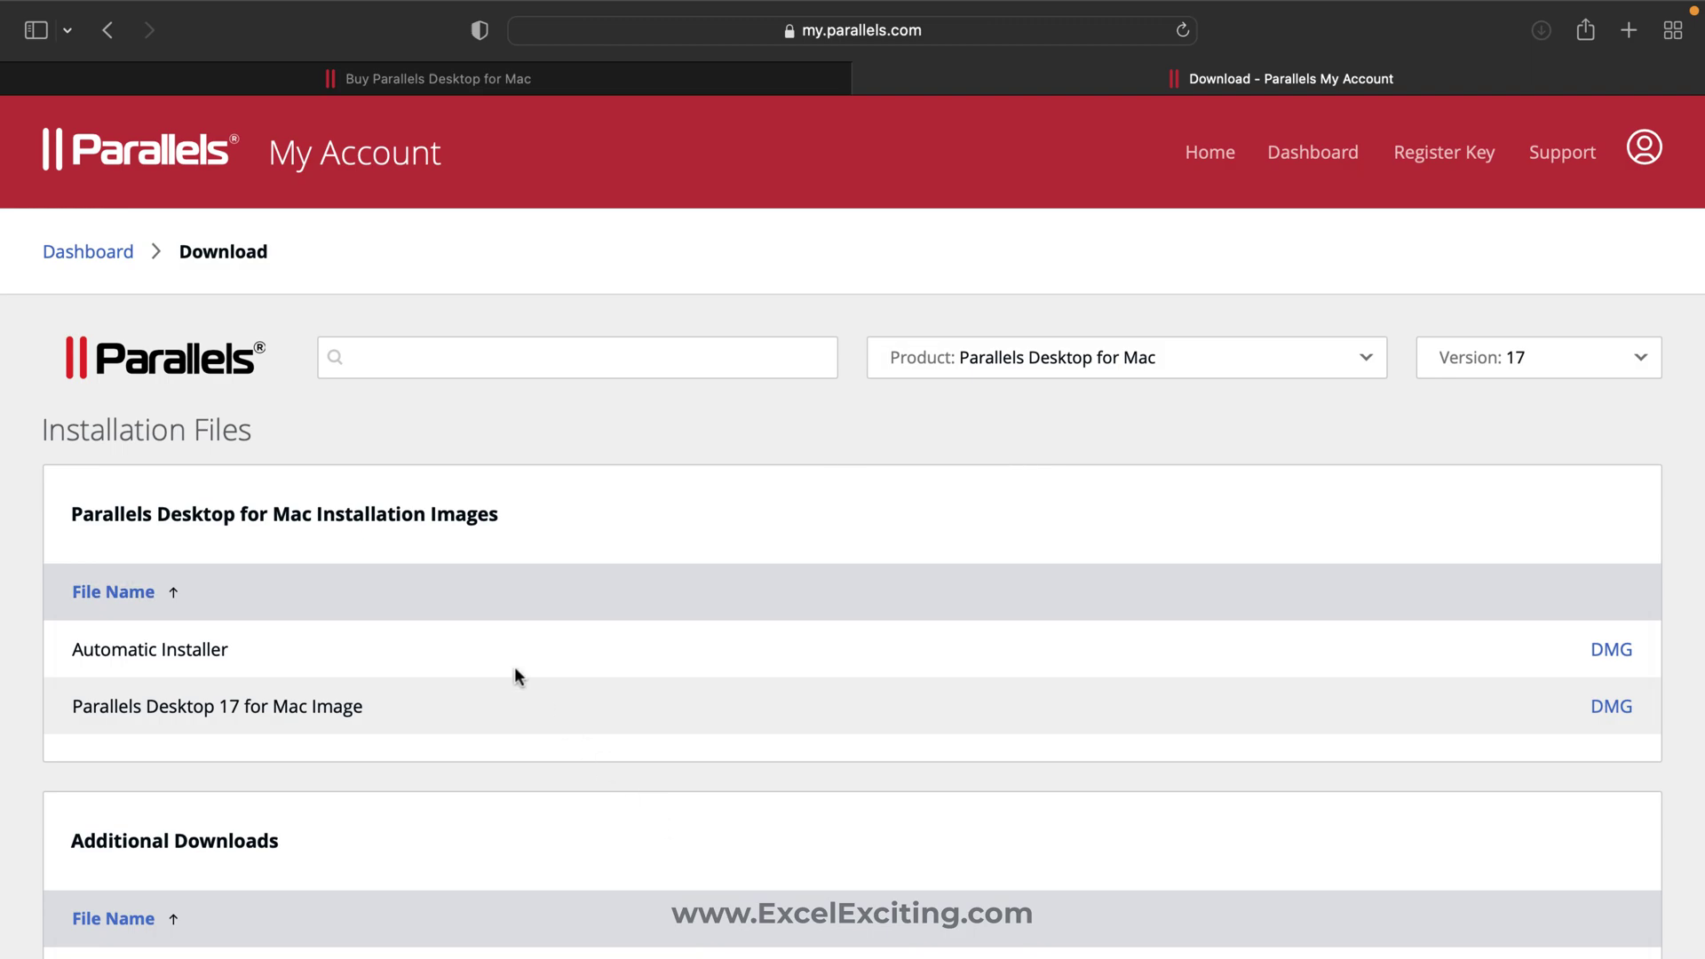
pyautogui.click(109, 257)
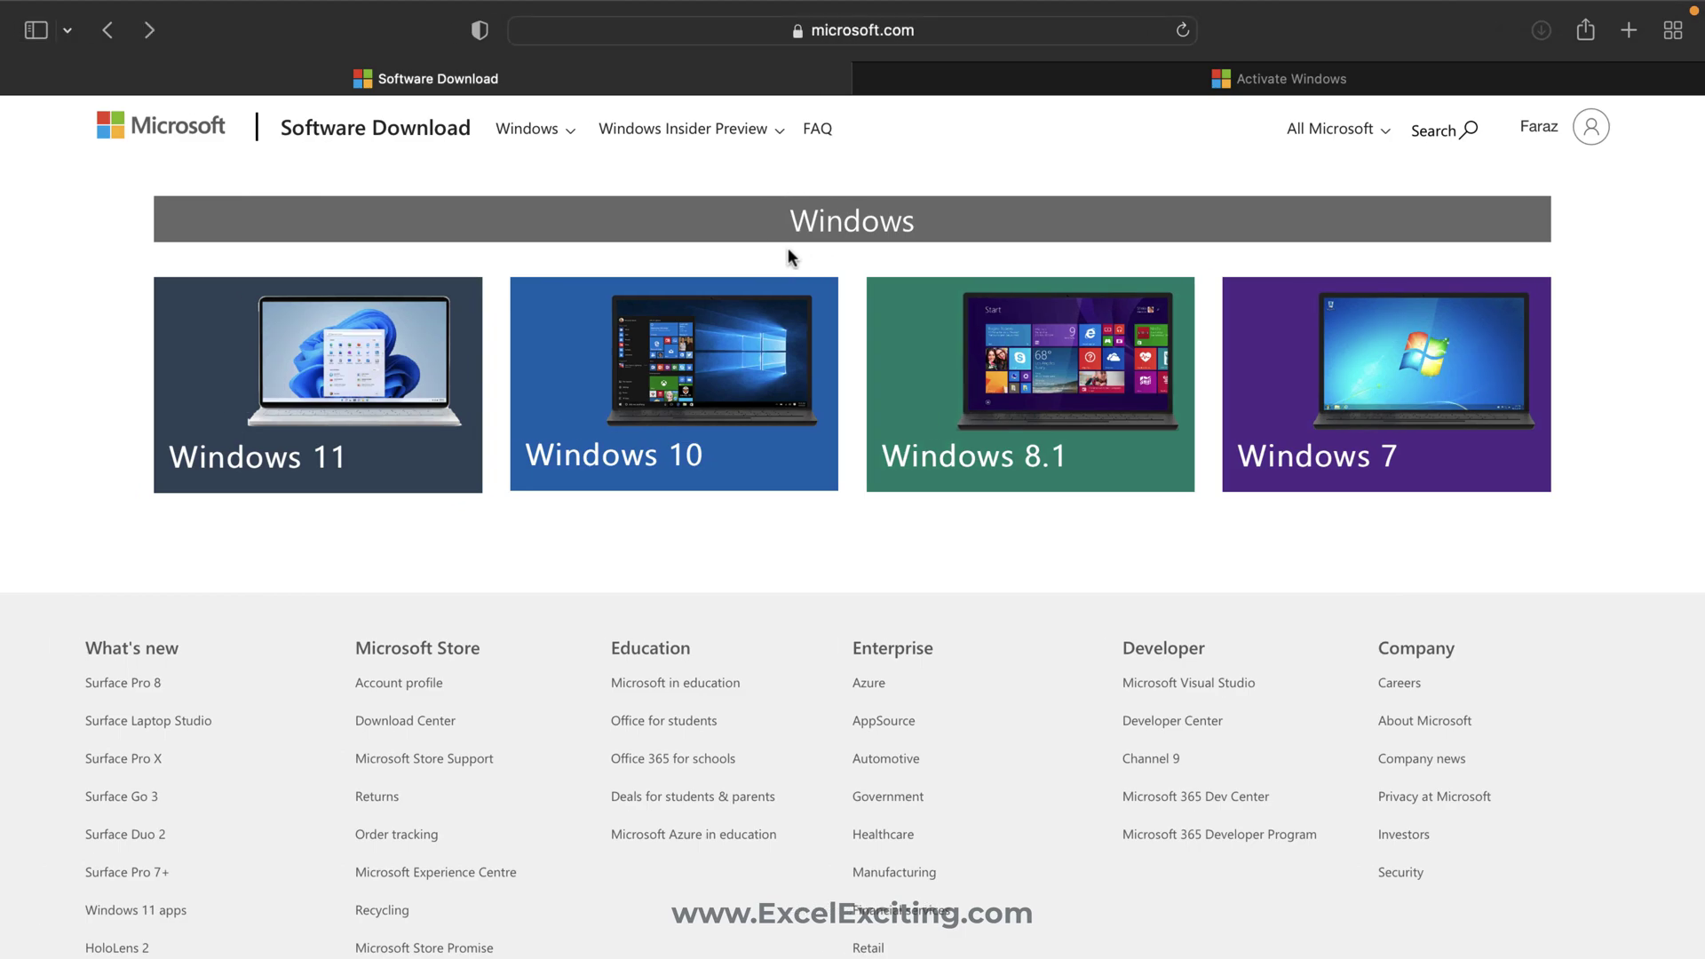
# Open the Windows 11 download page and select the Windows 11 disk image (ISO).
pyautogui.click(354, 424)
pyautogui.scroll(-10, 355, 424)
pyautogui.scroll(-2, 354, 424)
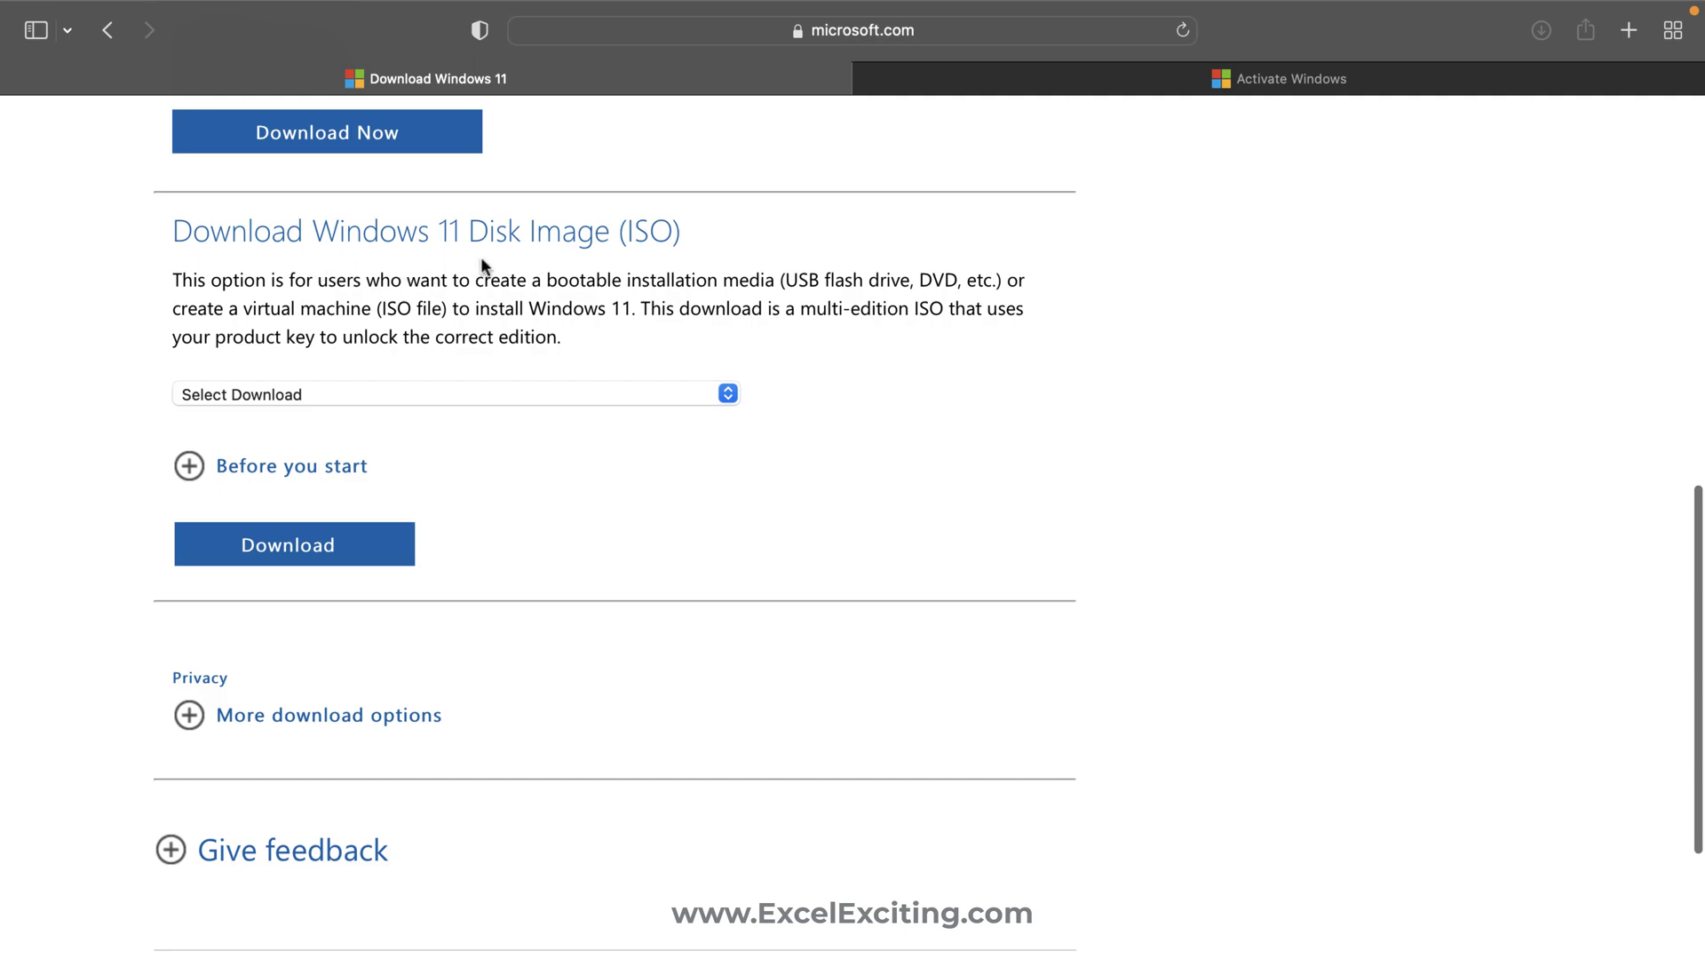
pyautogui.click(618, 391)
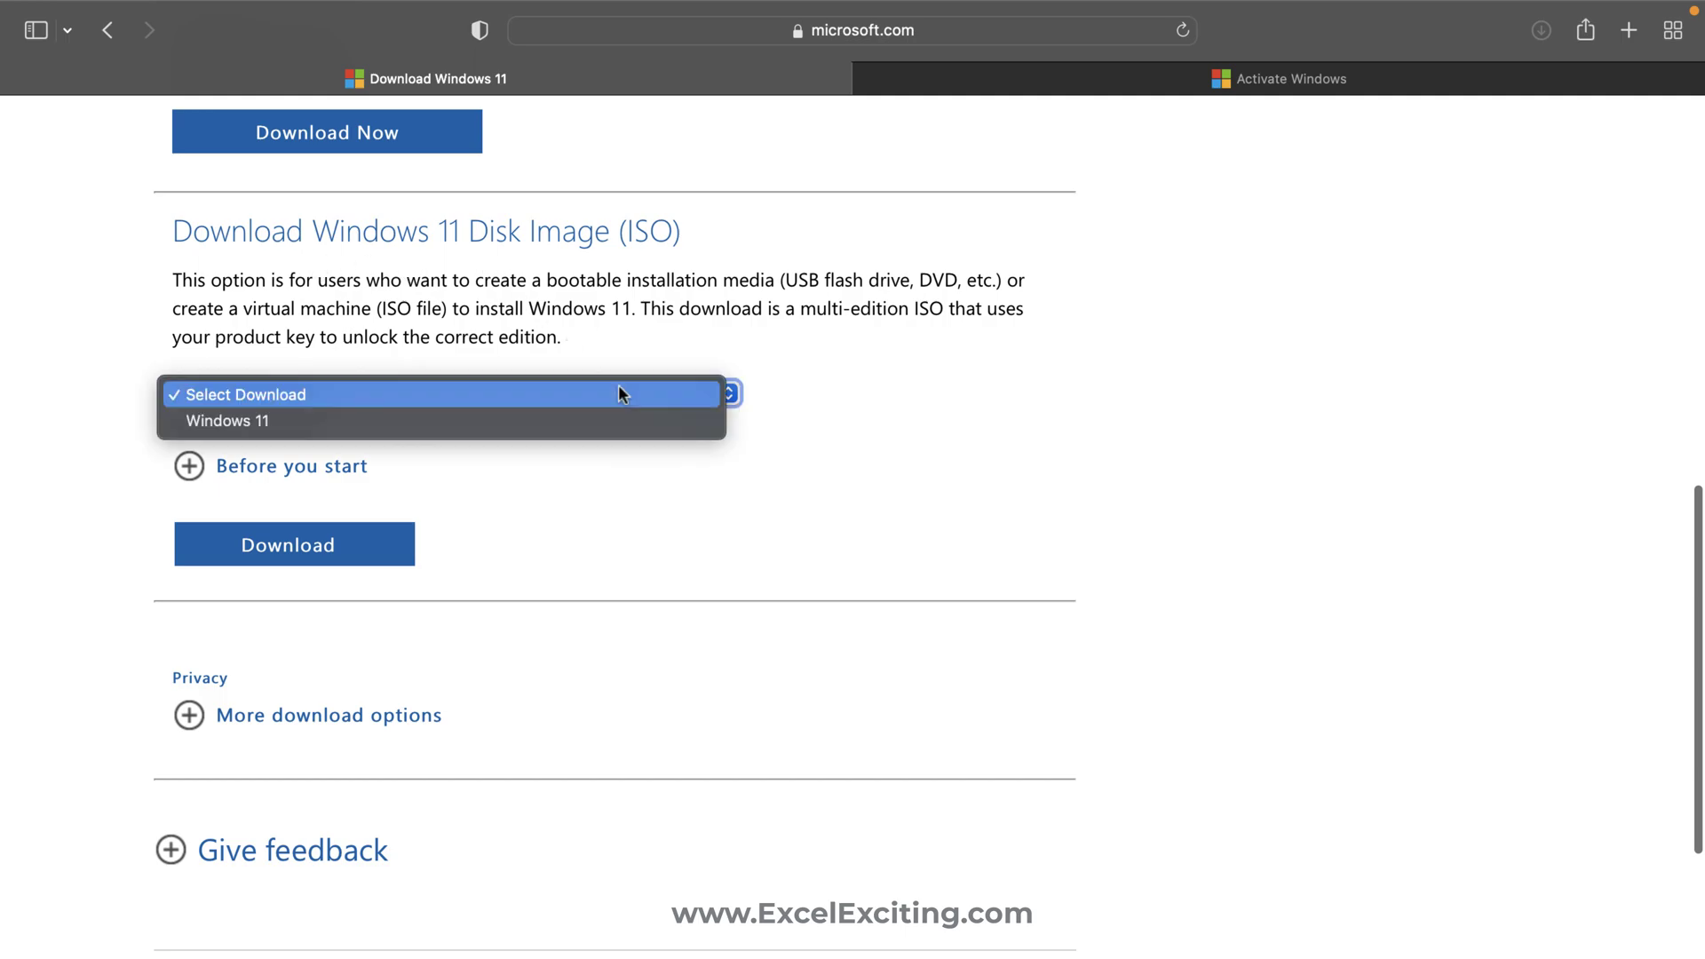
pyautogui.click(611, 417)
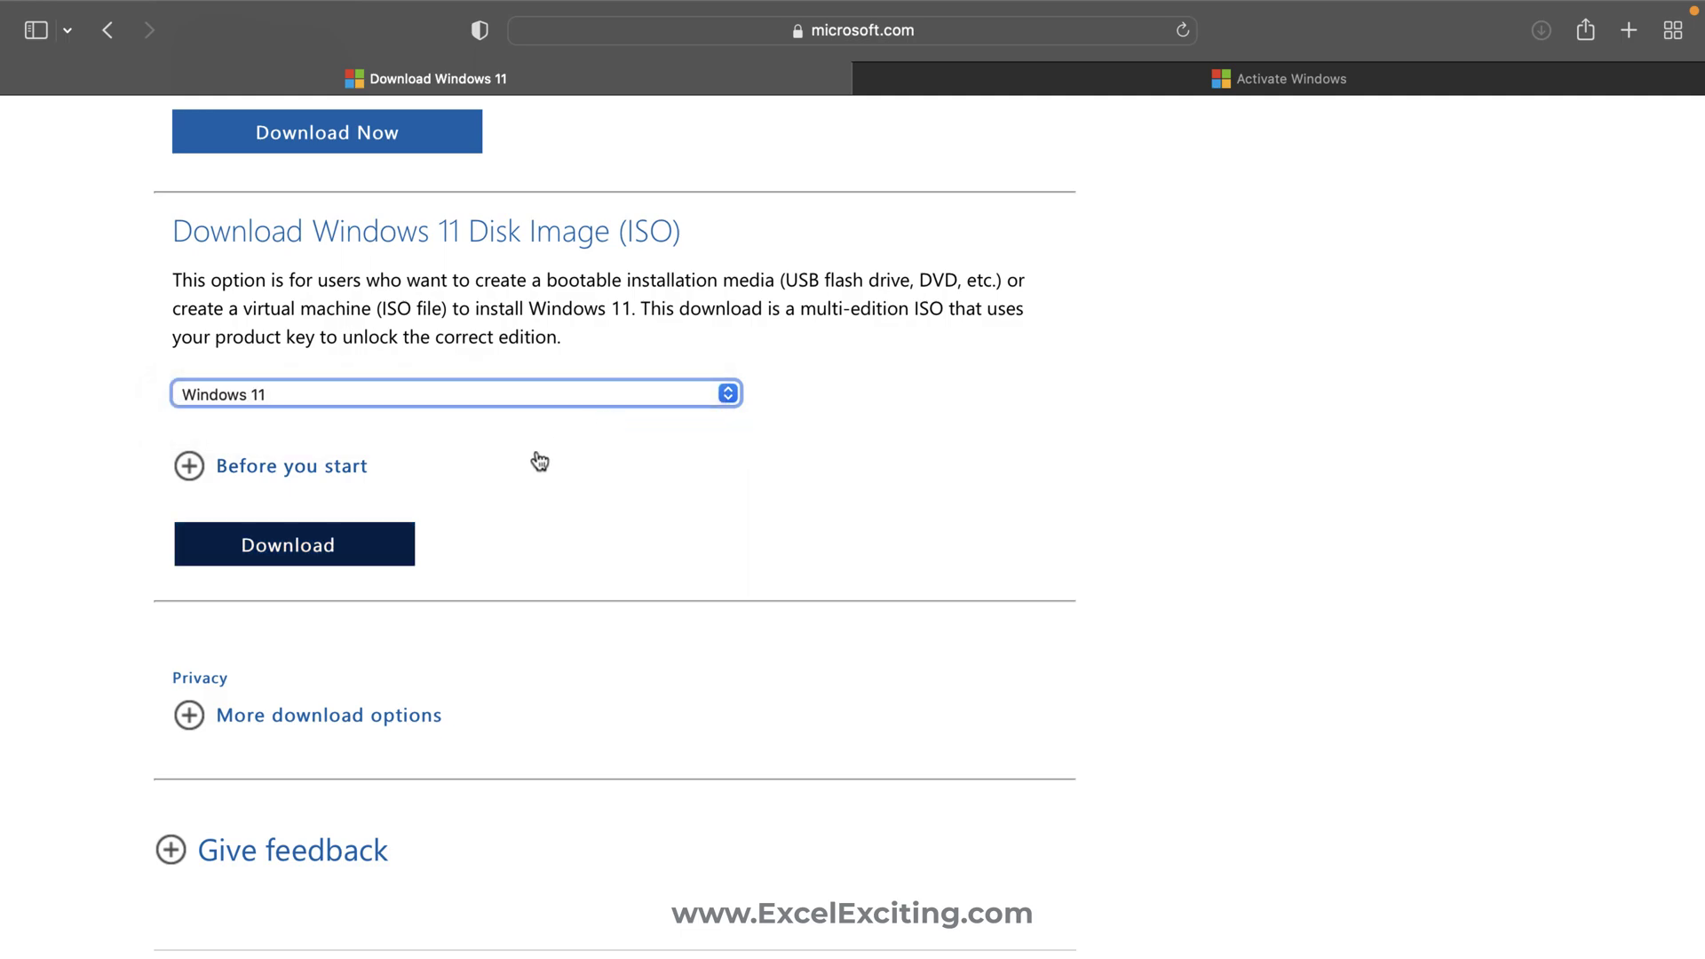
# Choose English International as the product language and confirm to get the 64-bit download link.
pyautogui.scroll(-3, 380, 536)
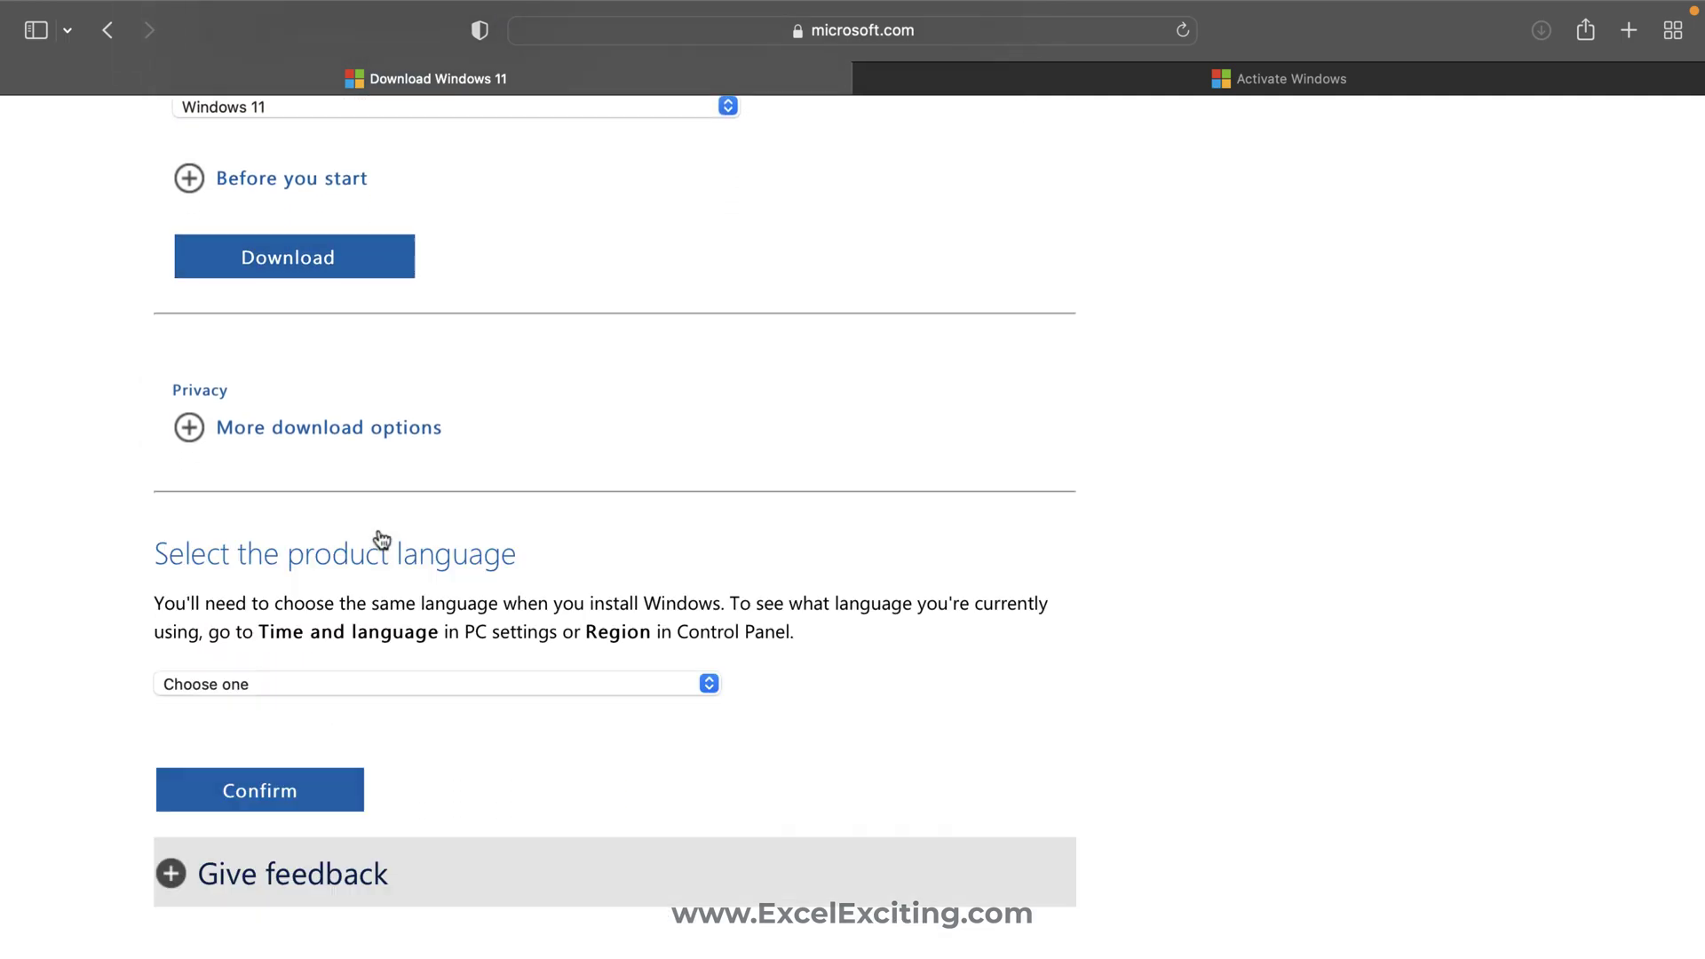
pyautogui.scroll(-2, 380, 537)
pyautogui.click(466, 502)
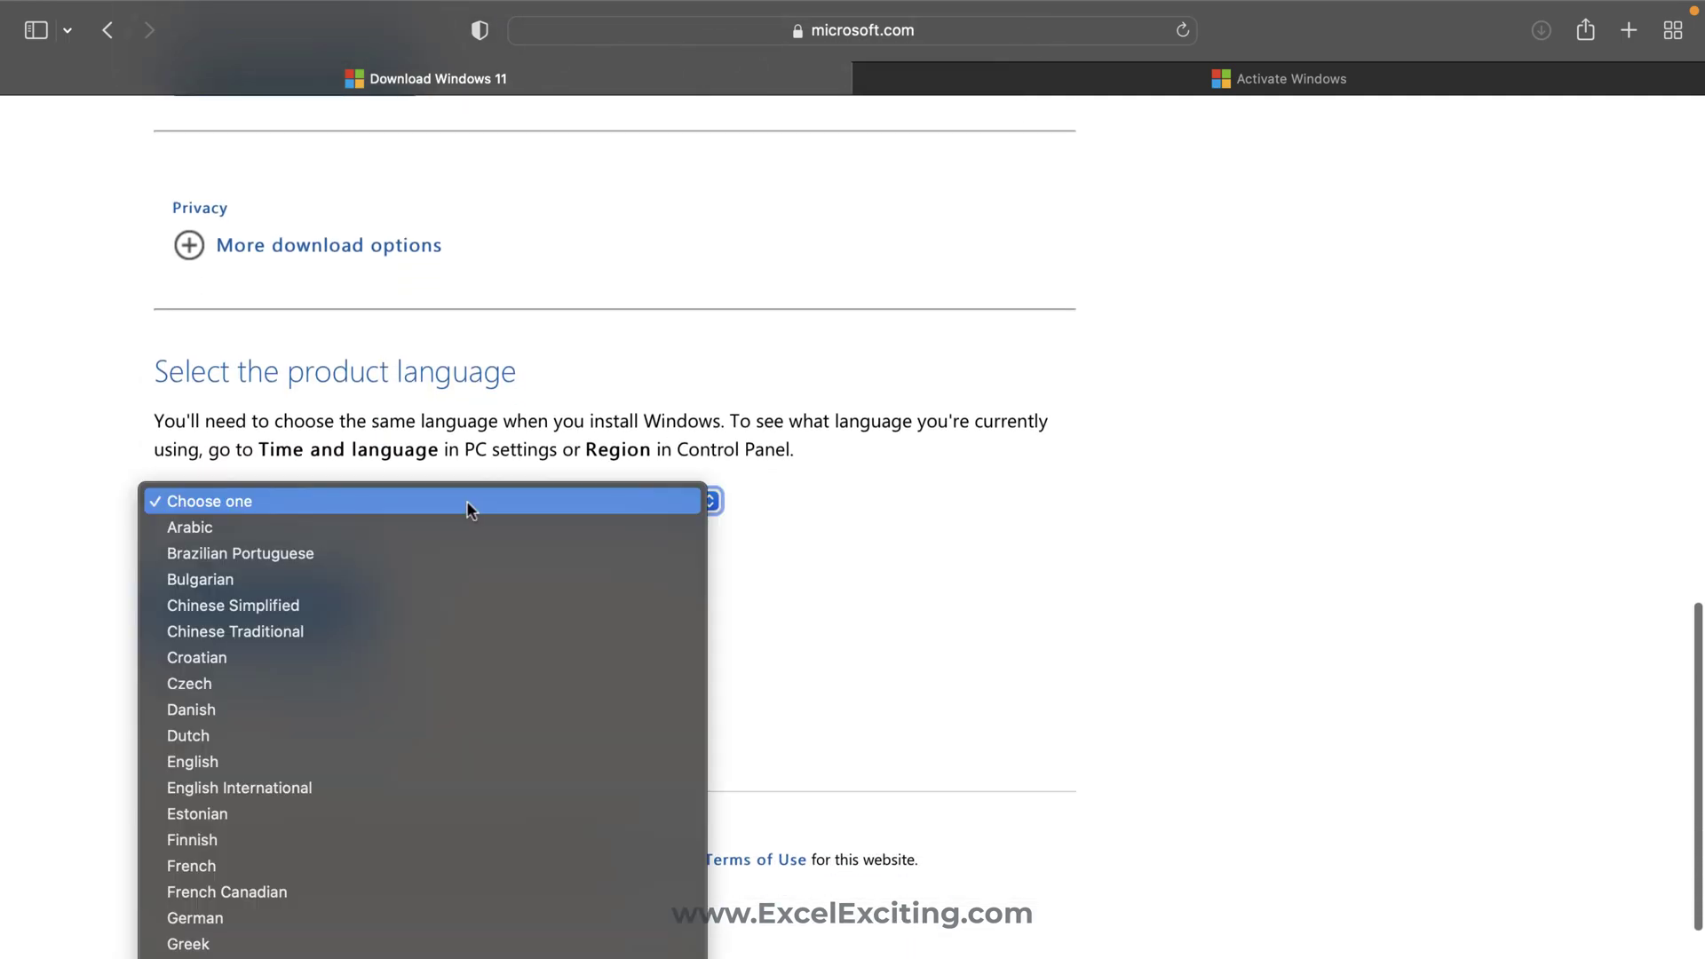
pyautogui.press('e')
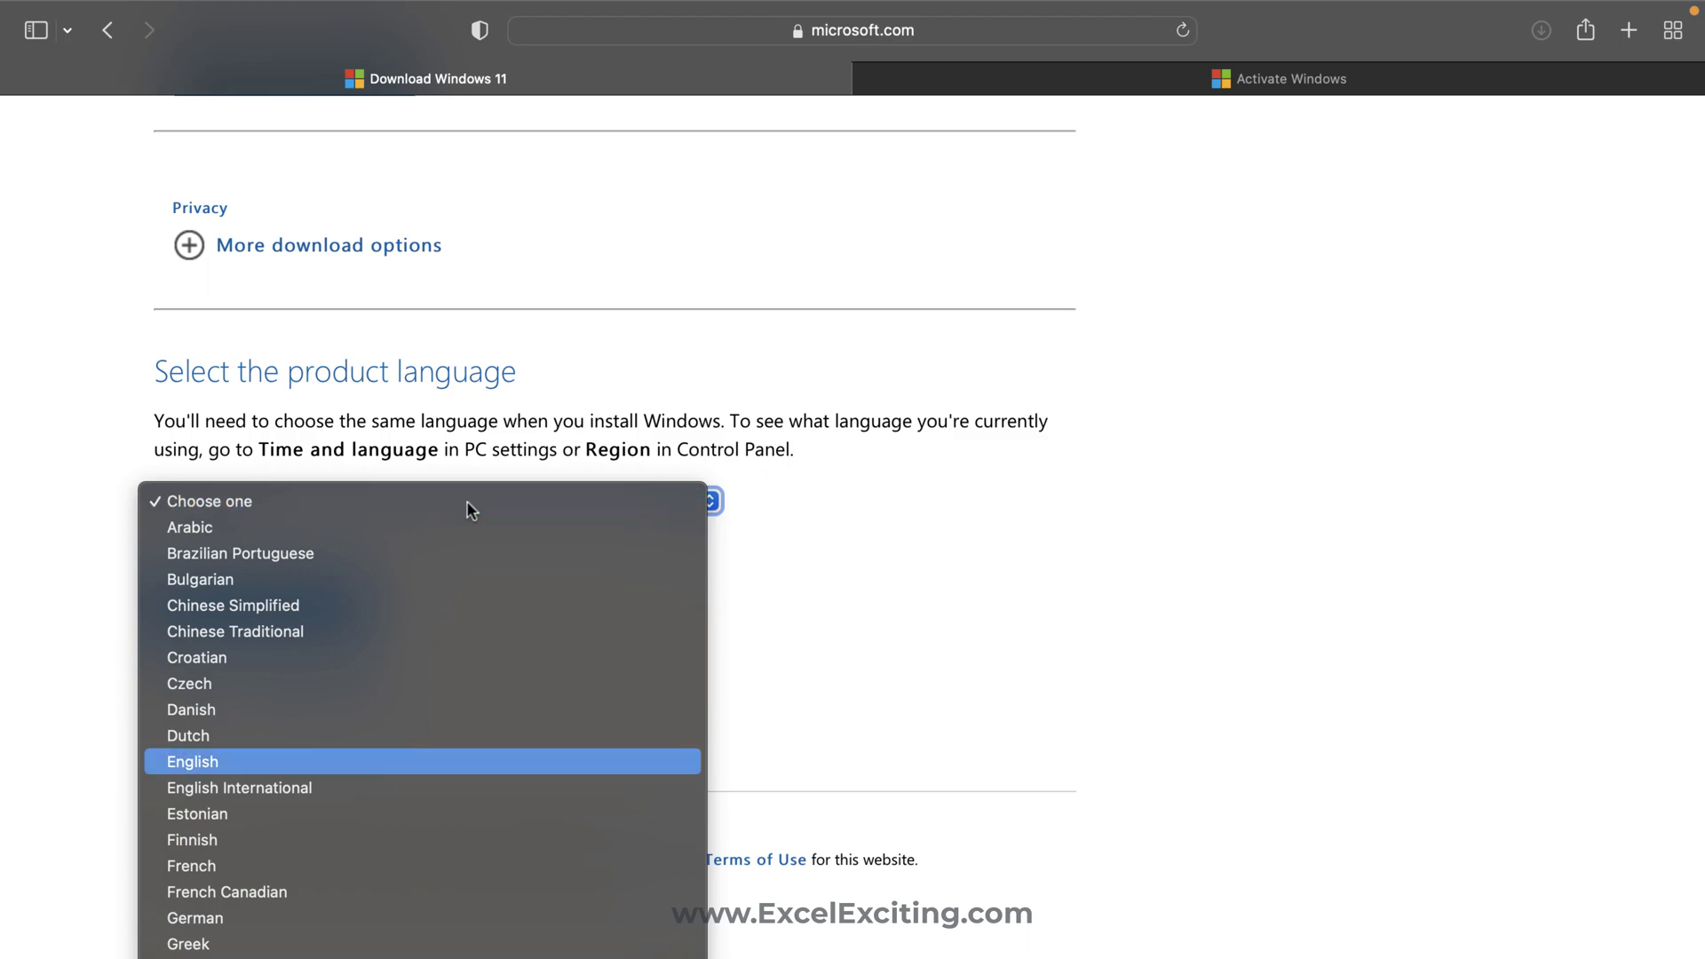
pyautogui.click(387, 785)
pyautogui.click(331, 621)
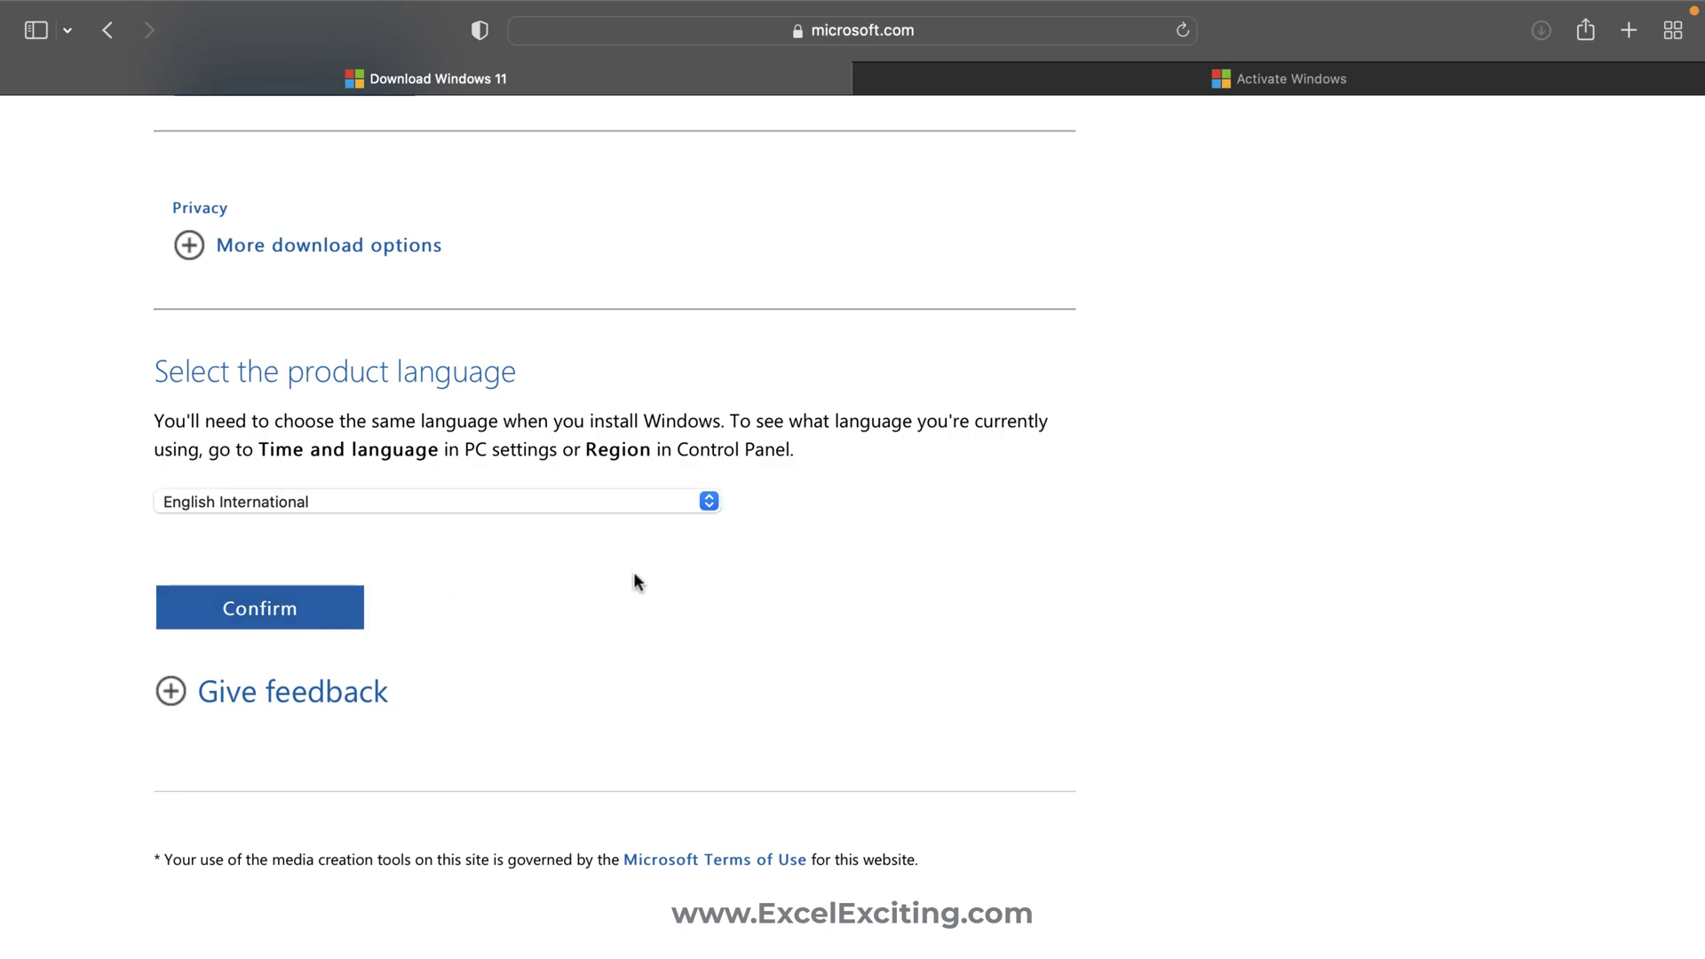
pyautogui.scroll(-2, 634, 579)
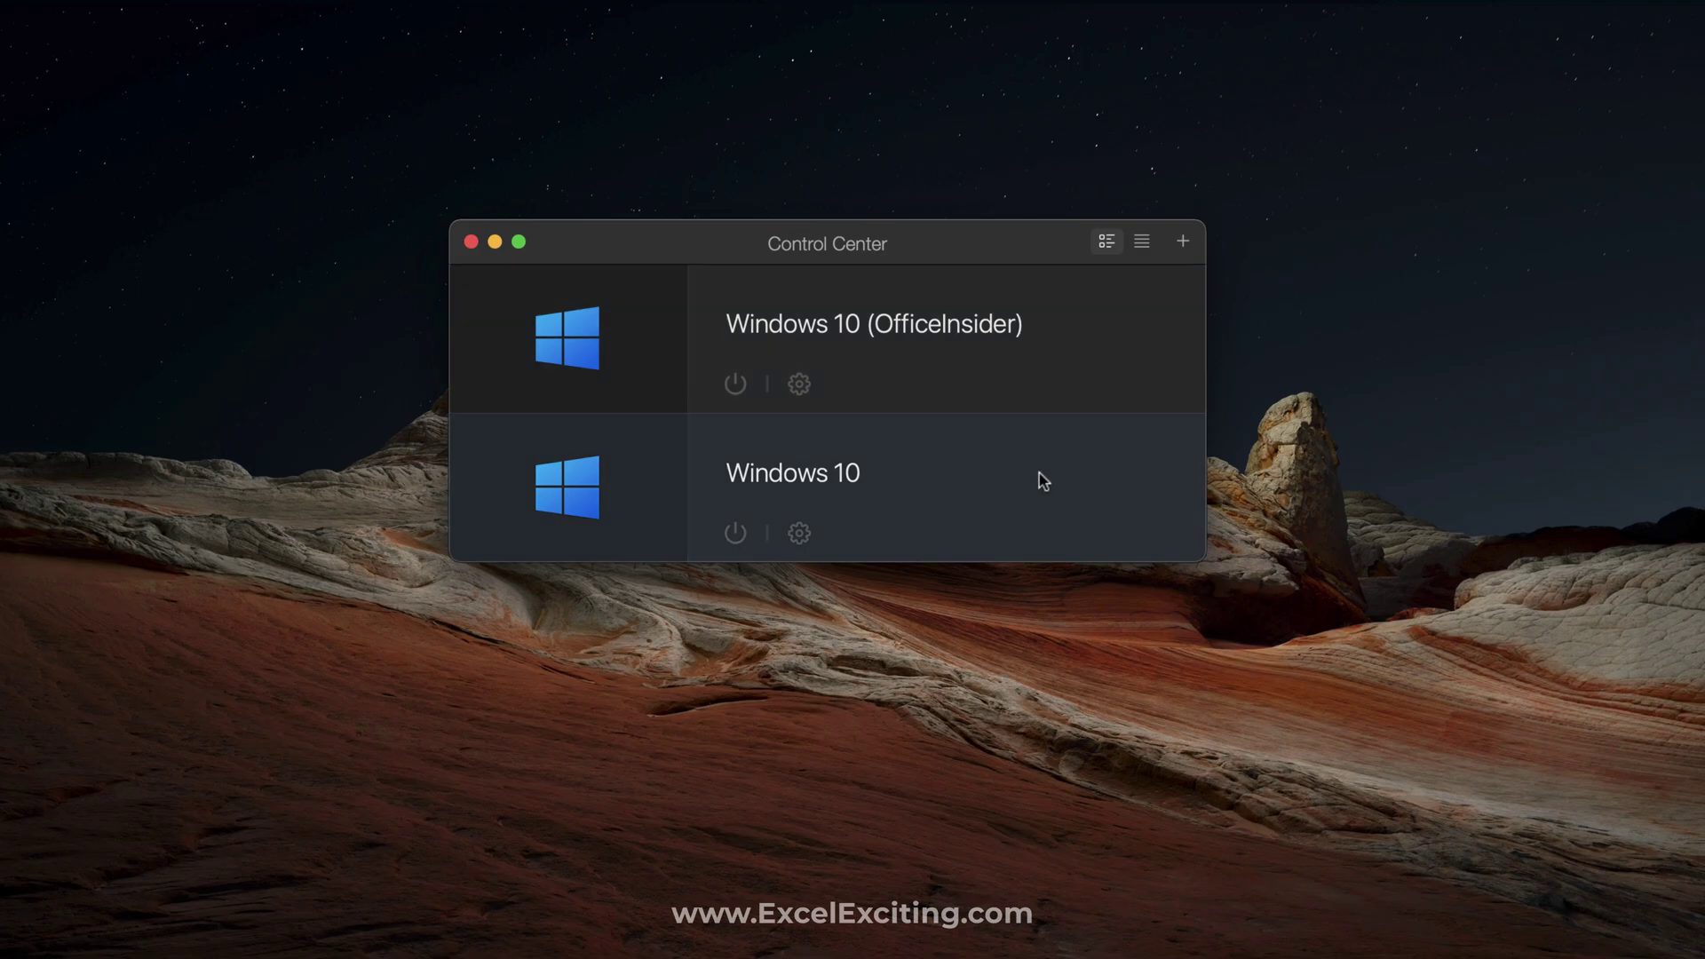
# Start a new virtual machine that installs Windows from a DVD or image file.
pyautogui.click(1185, 249)
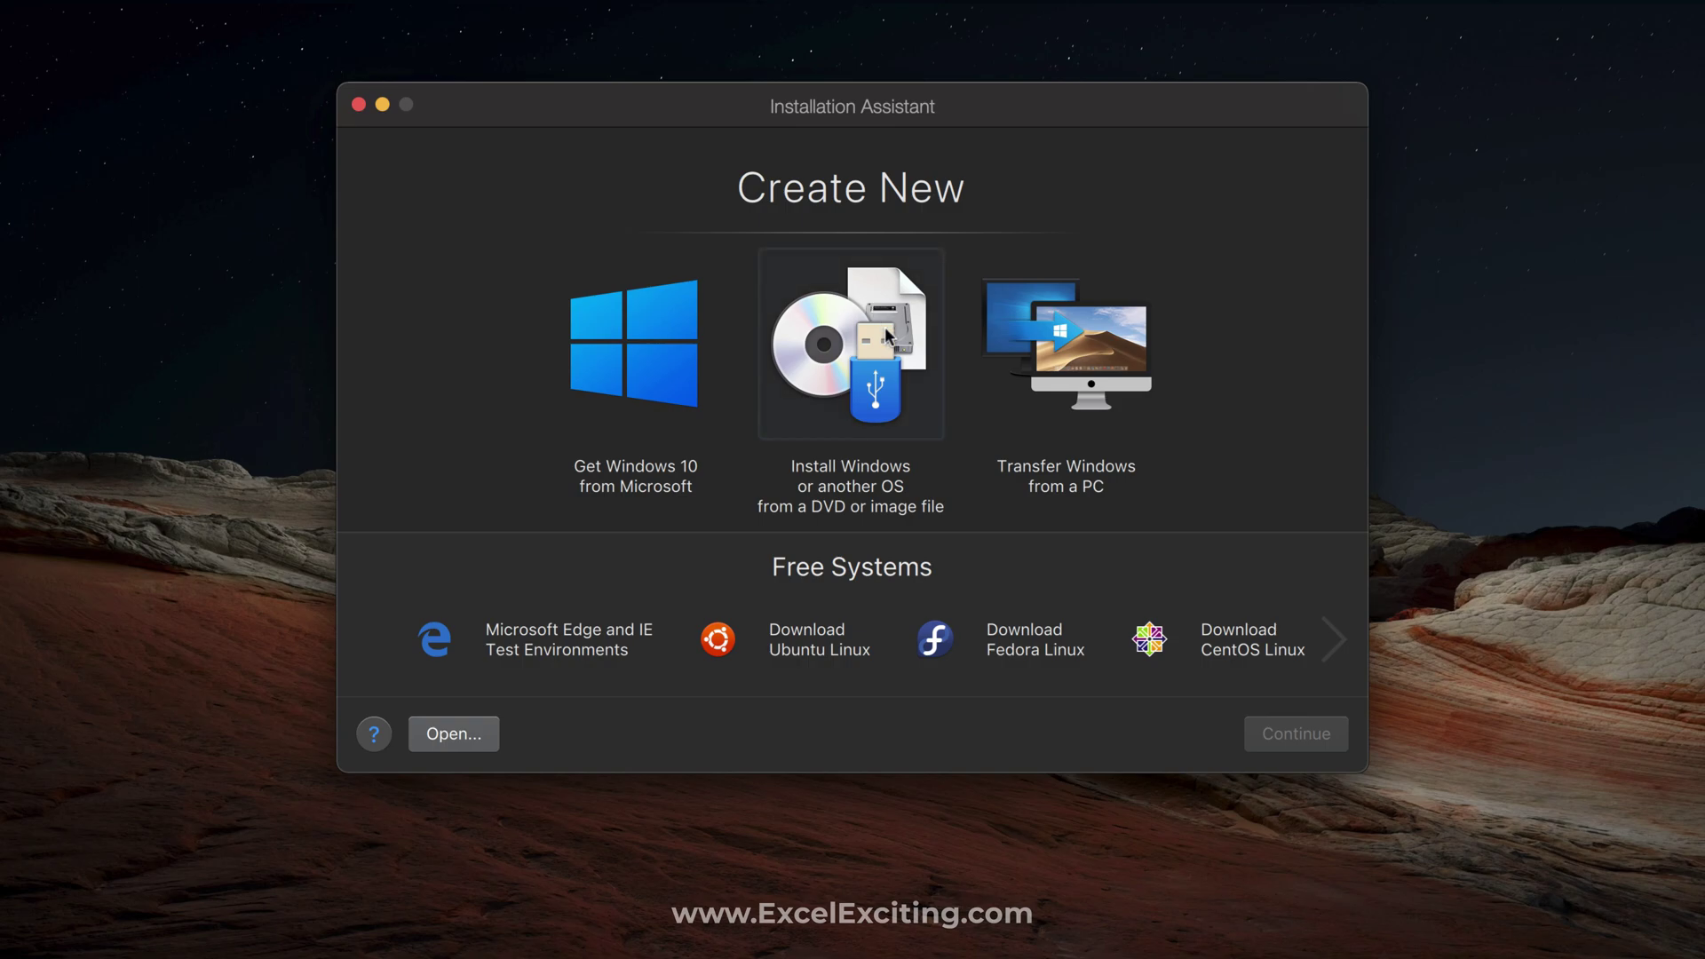
pyautogui.click(884, 334)
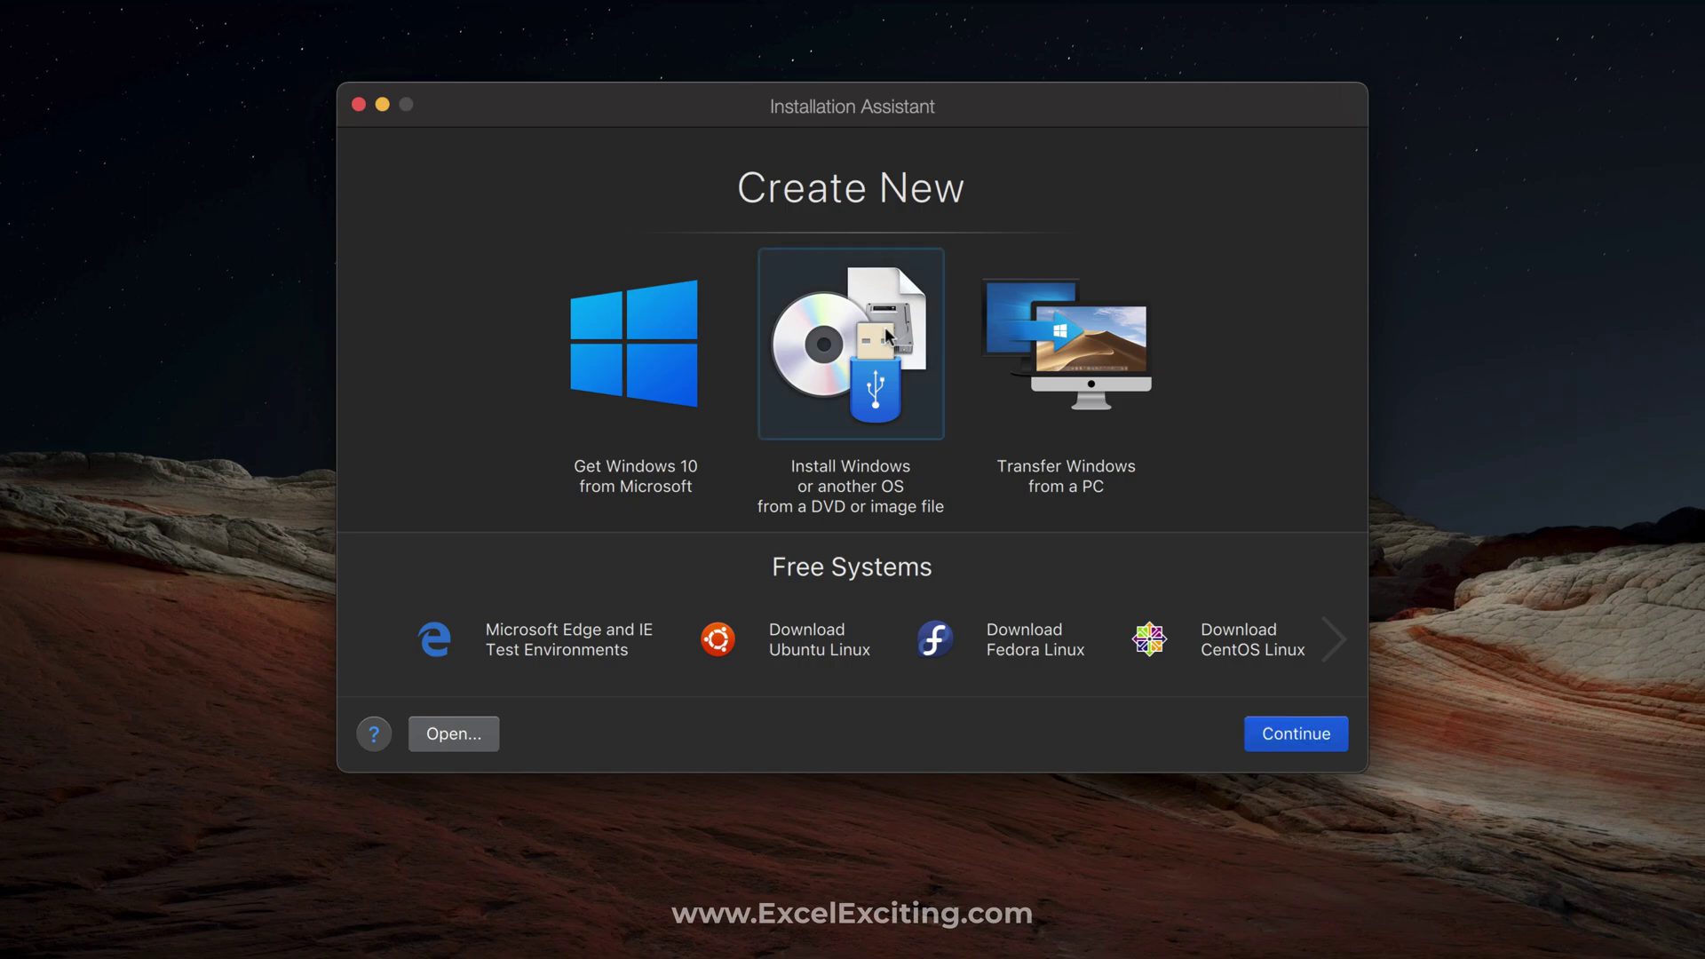
pyautogui.click(1287, 739)
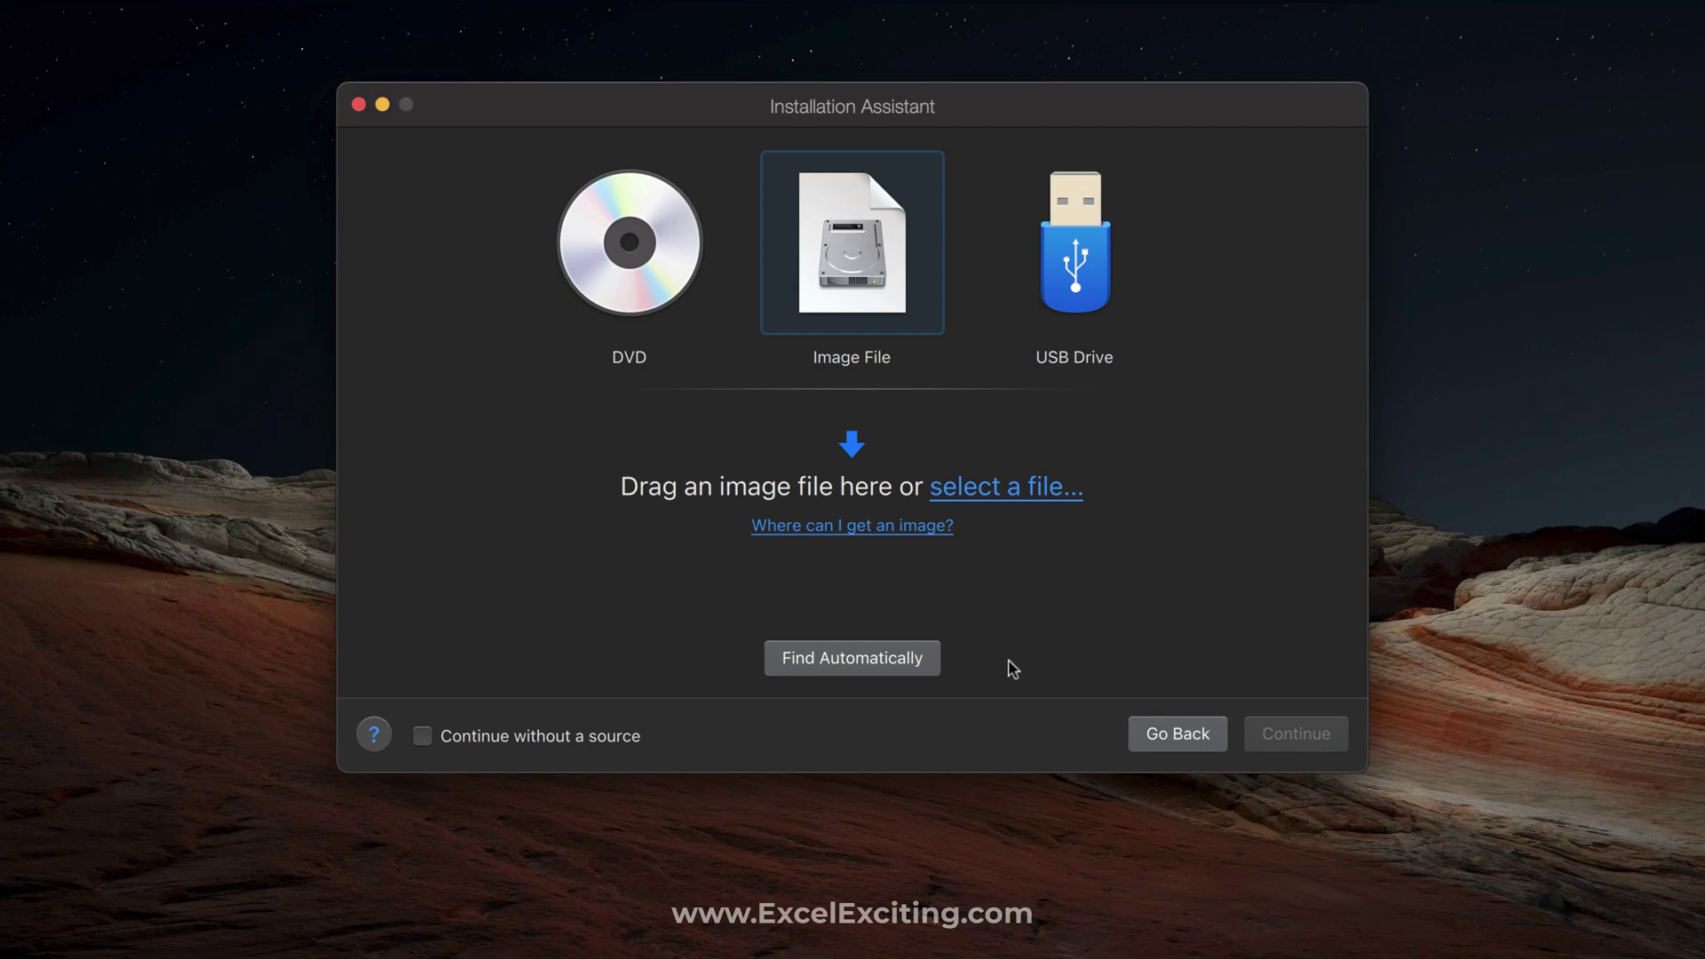
# Drag the Windows 11 ISO from its folder into the Installation Assistant and continue.
pyautogui.click(1300, 952)
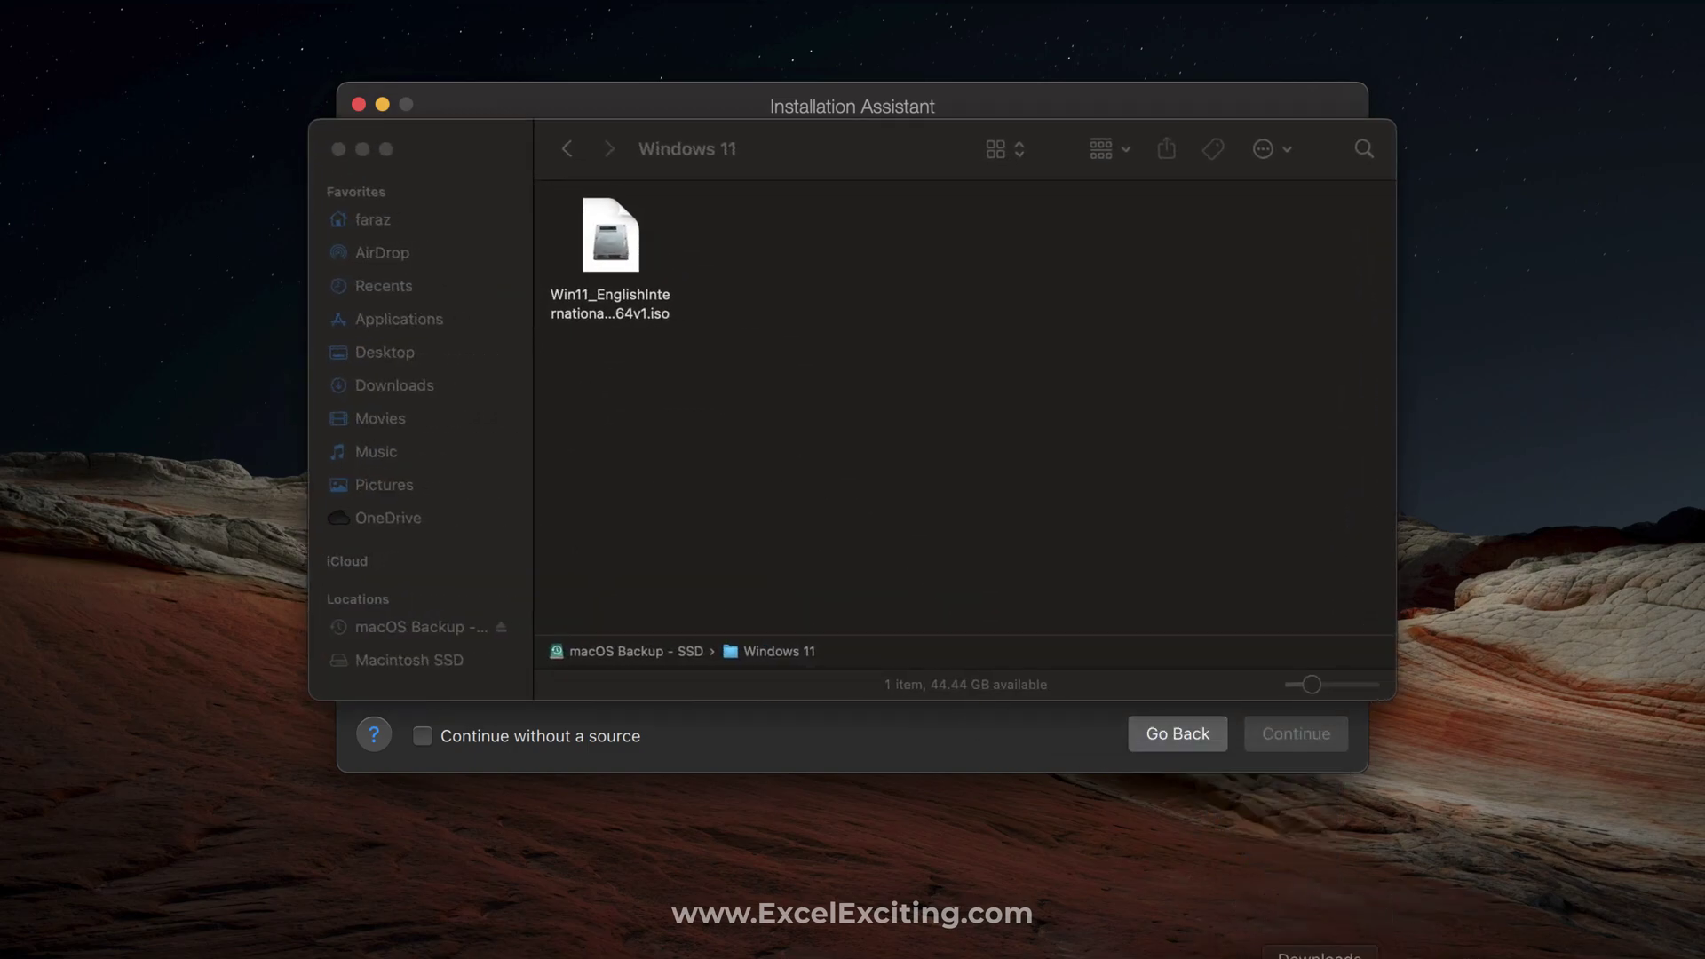
pyautogui.moveTo(885, 181); pyautogui.dragTo(1433, 253)
pyautogui.moveTo(914, 140); pyautogui.dragTo(1672, 153)
pyautogui.moveTo(1438, 229); pyautogui.dragTo(875, 438)
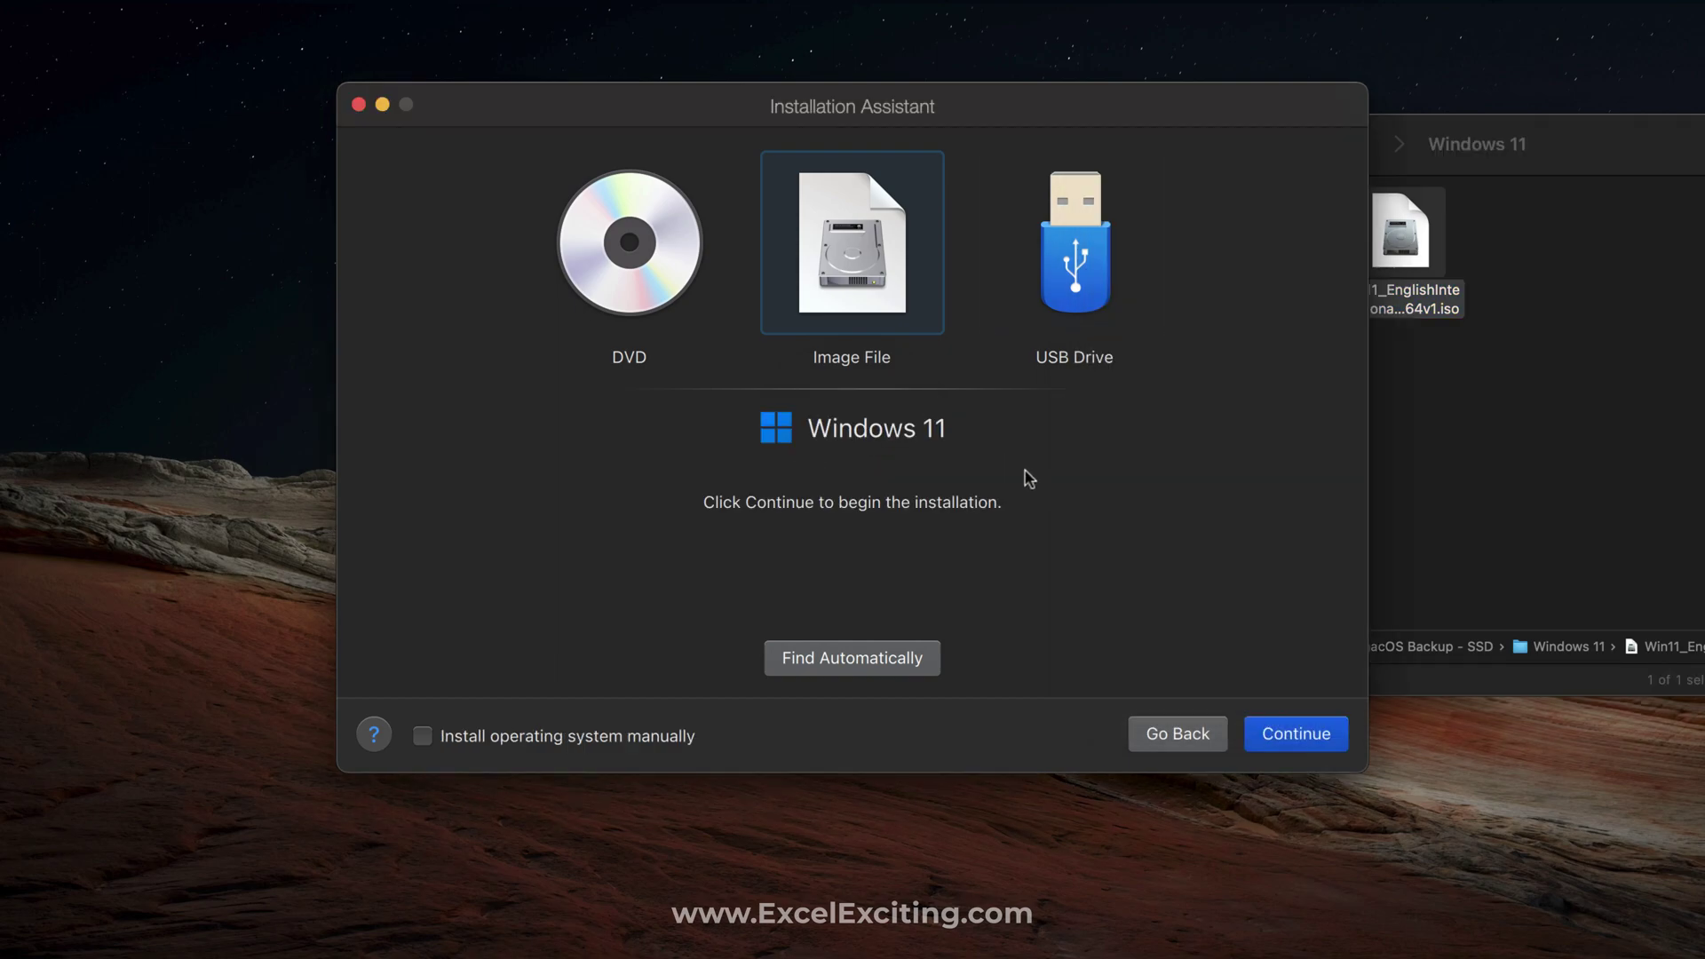
pyautogui.click(1289, 724)
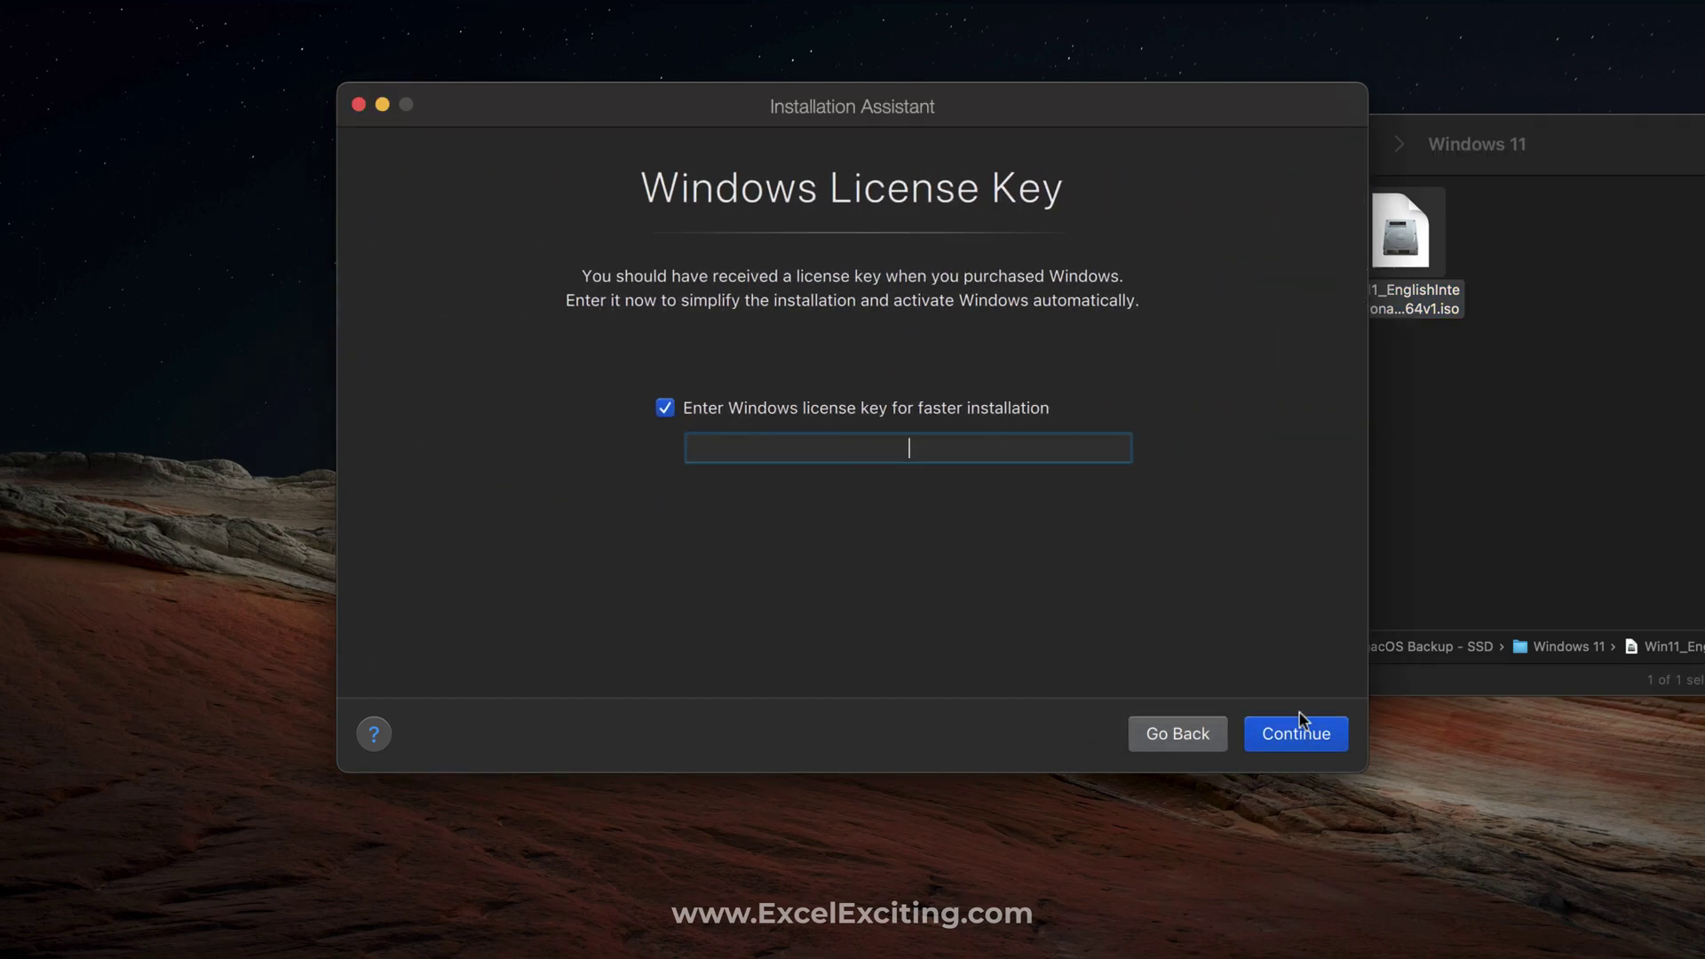
# Close the Windows 11 folder, skip the license key, and choose Windows 11 Pro as the edition.
pyautogui.click(1475, 176)
pyautogui.click(1128, 146)
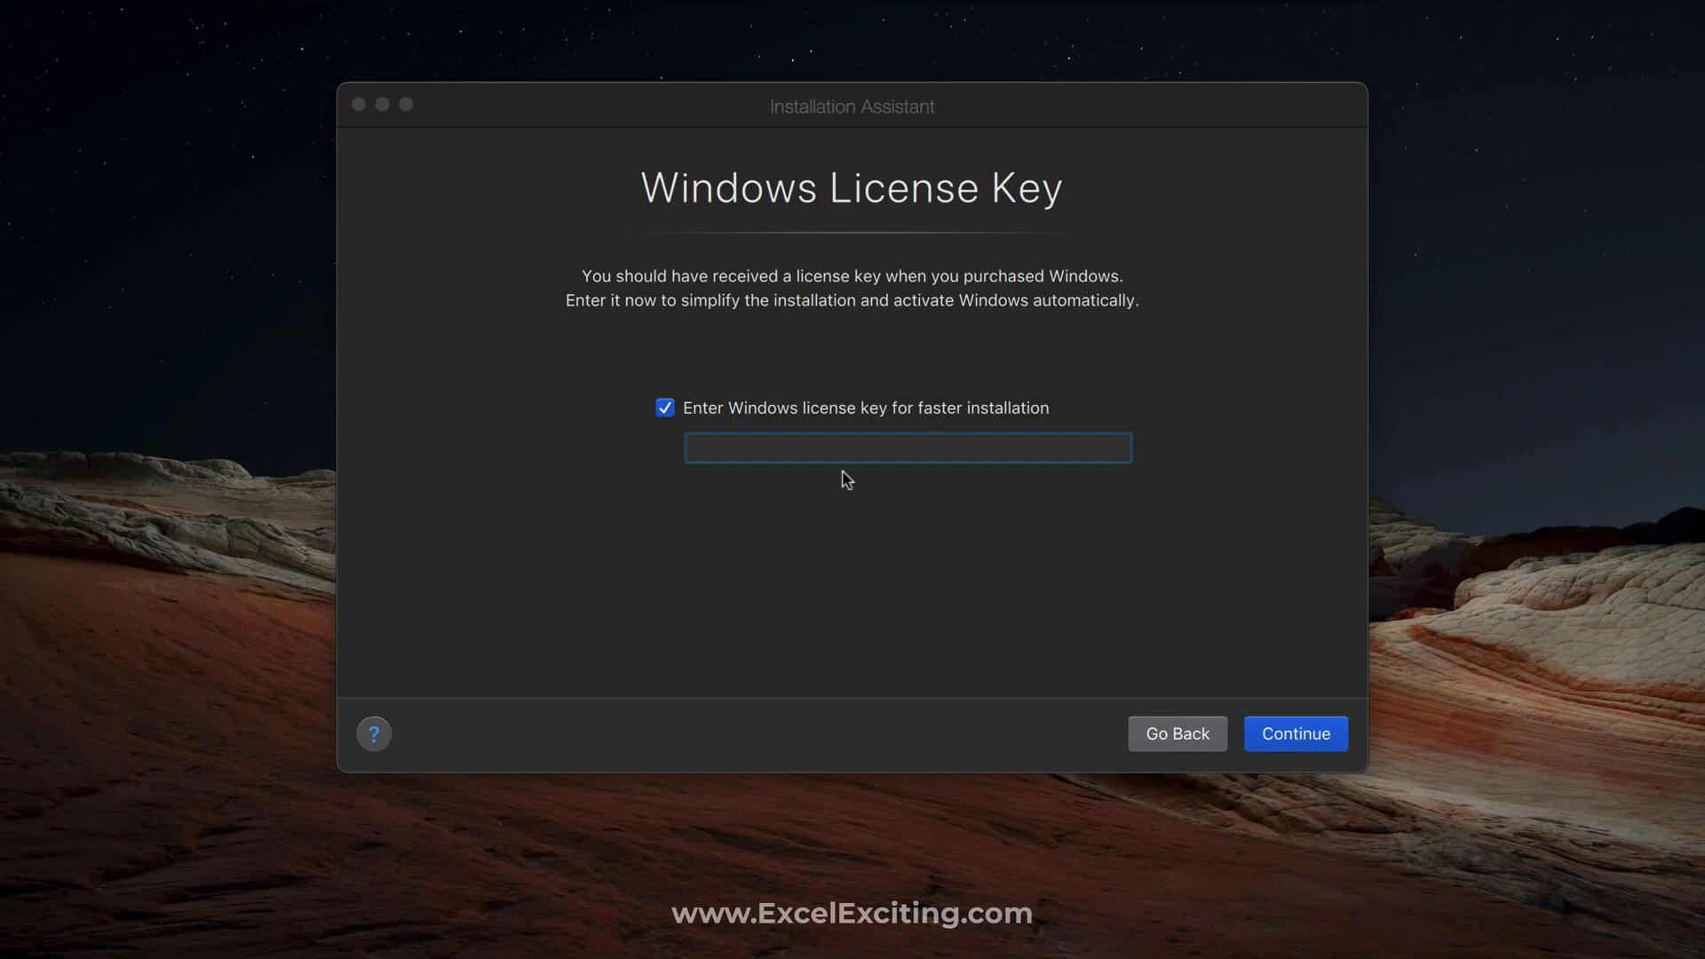
pyautogui.click(667, 414)
pyautogui.click(666, 414)
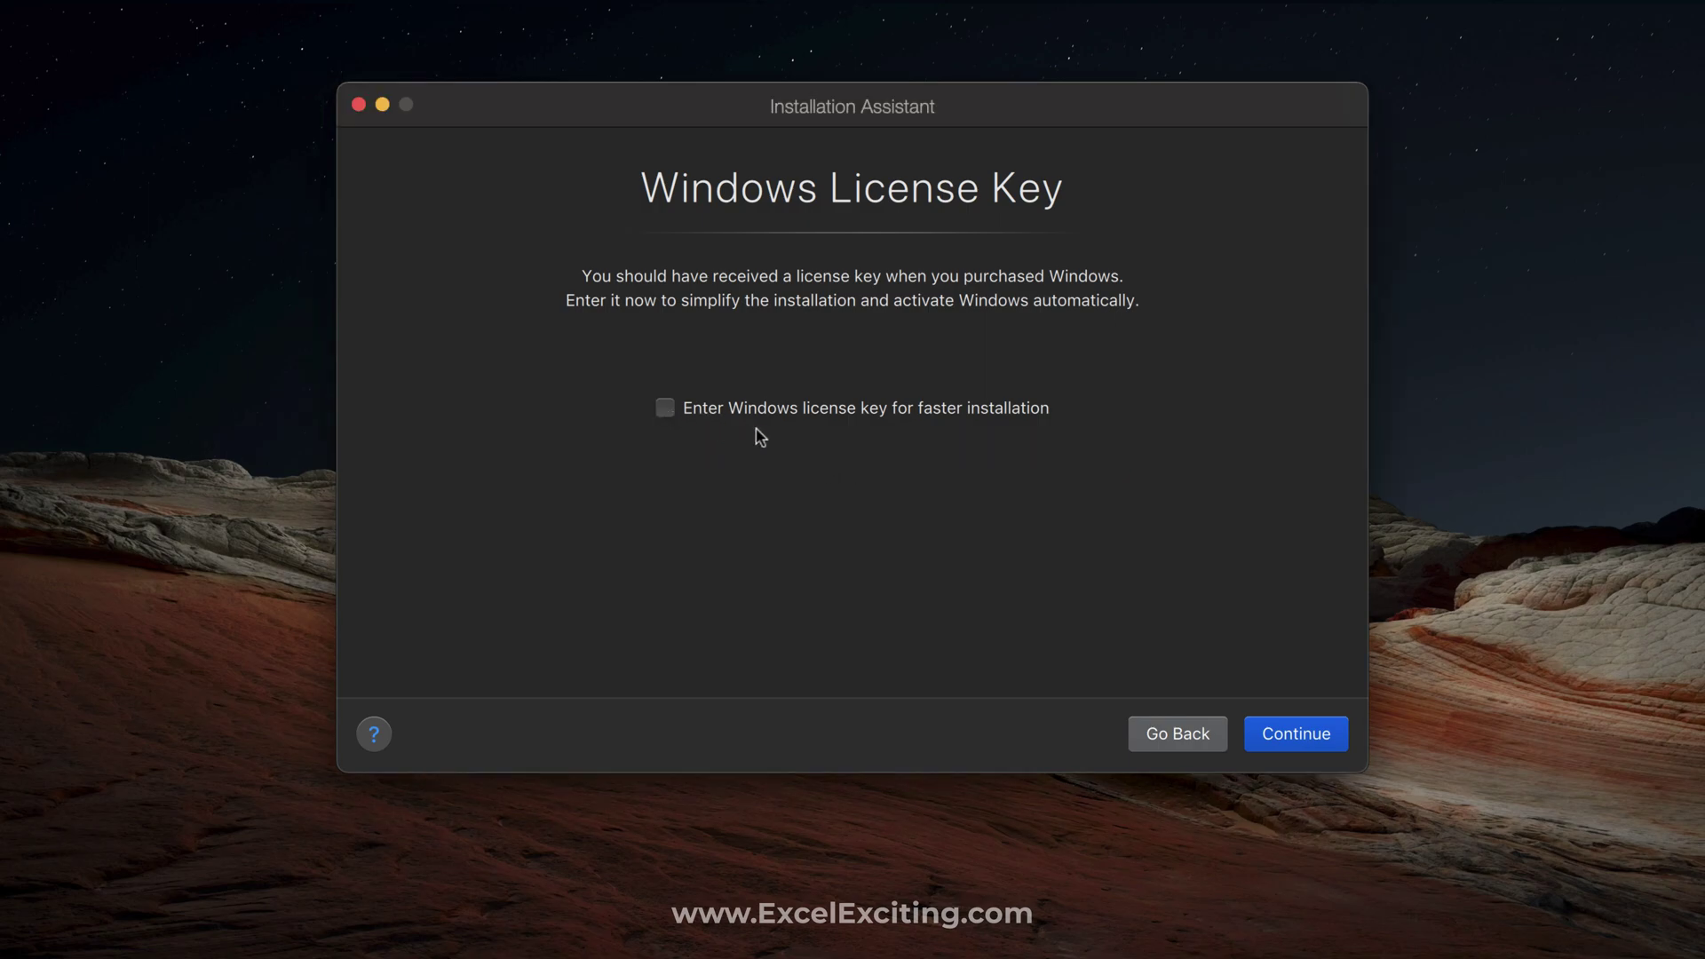
pyautogui.click(1296, 726)
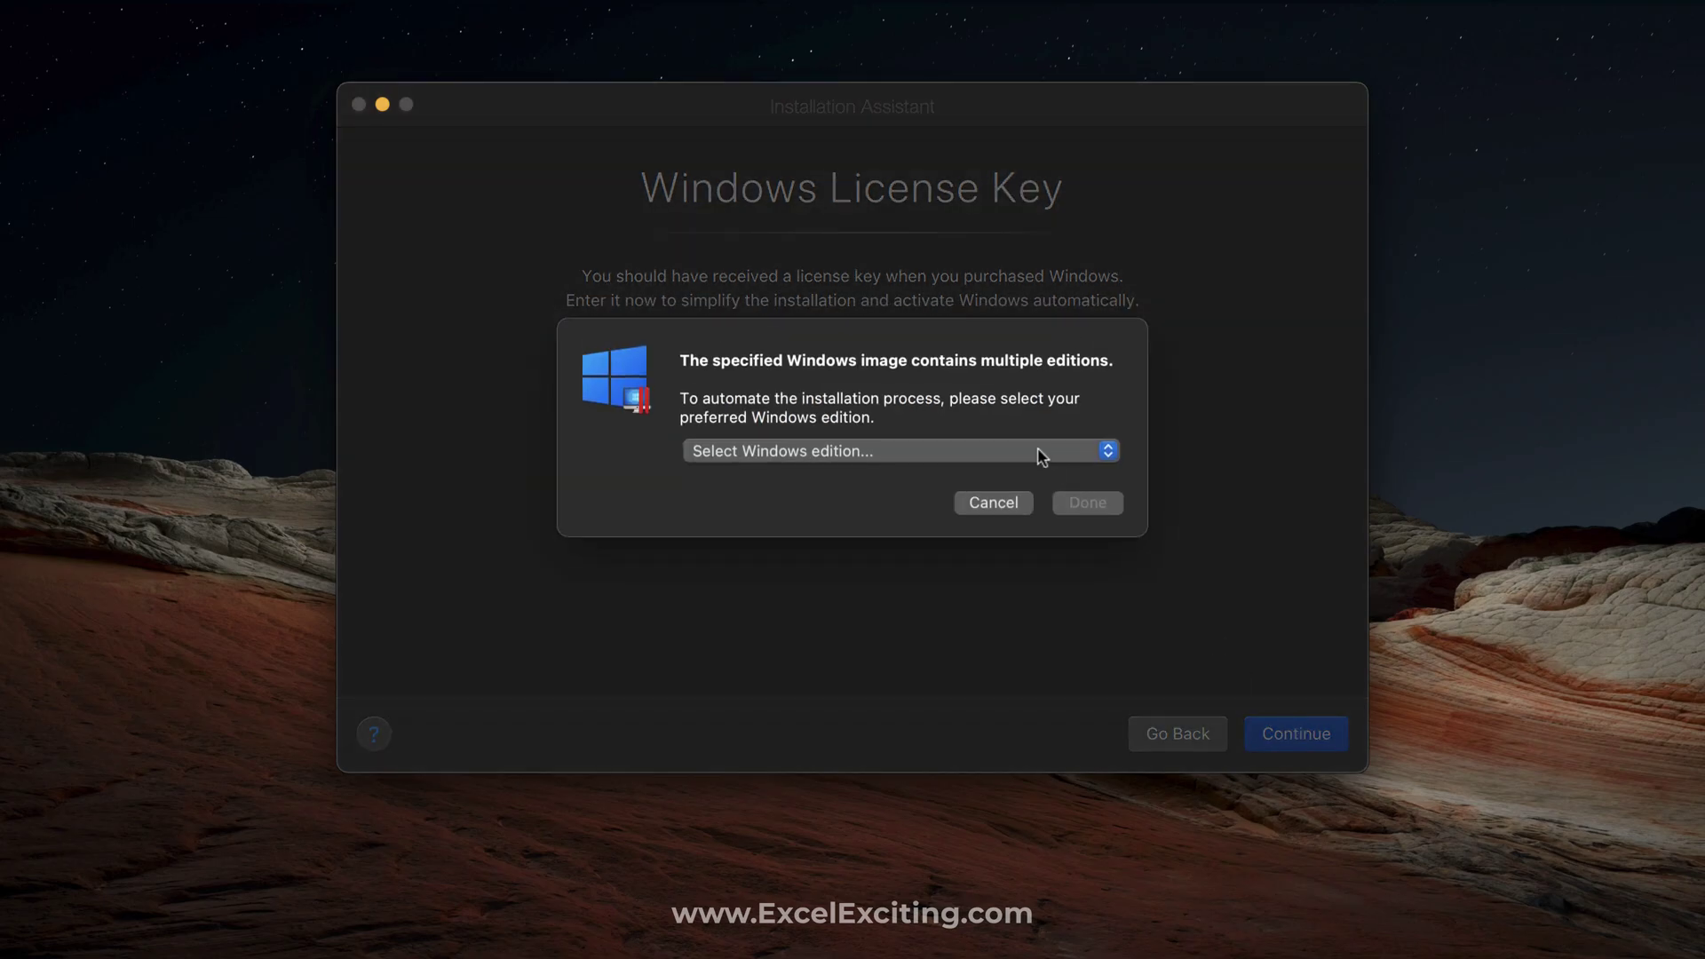
pyautogui.click(1042, 458)
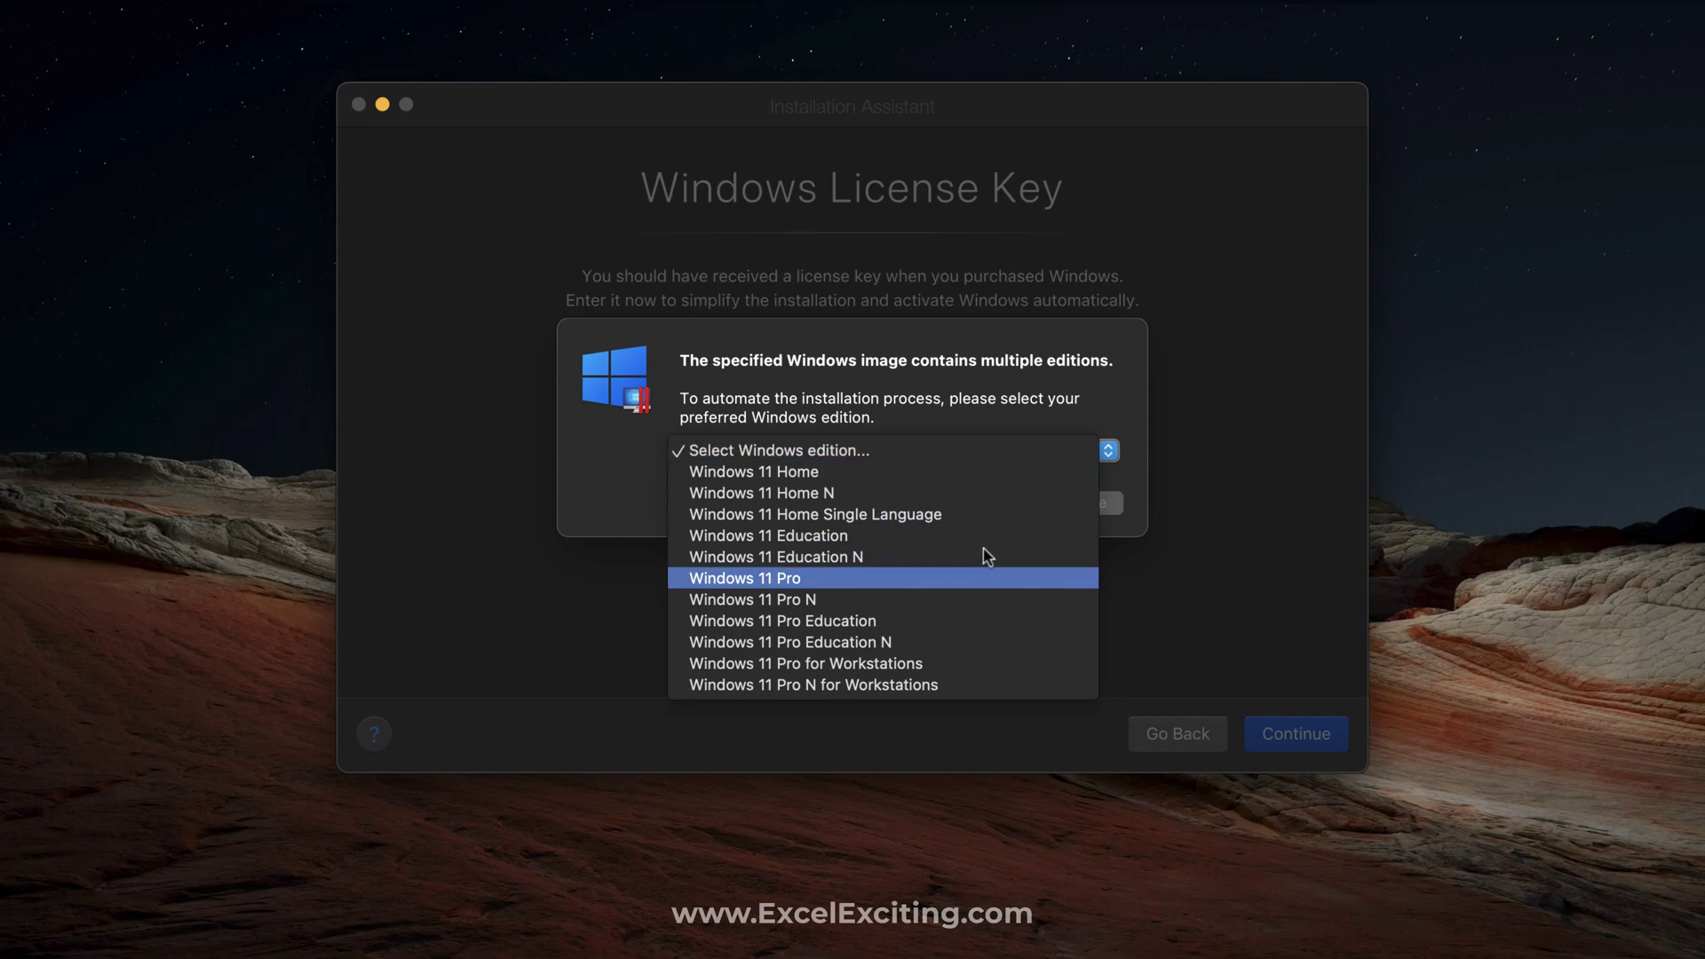
pyautogui.click(948, 579)
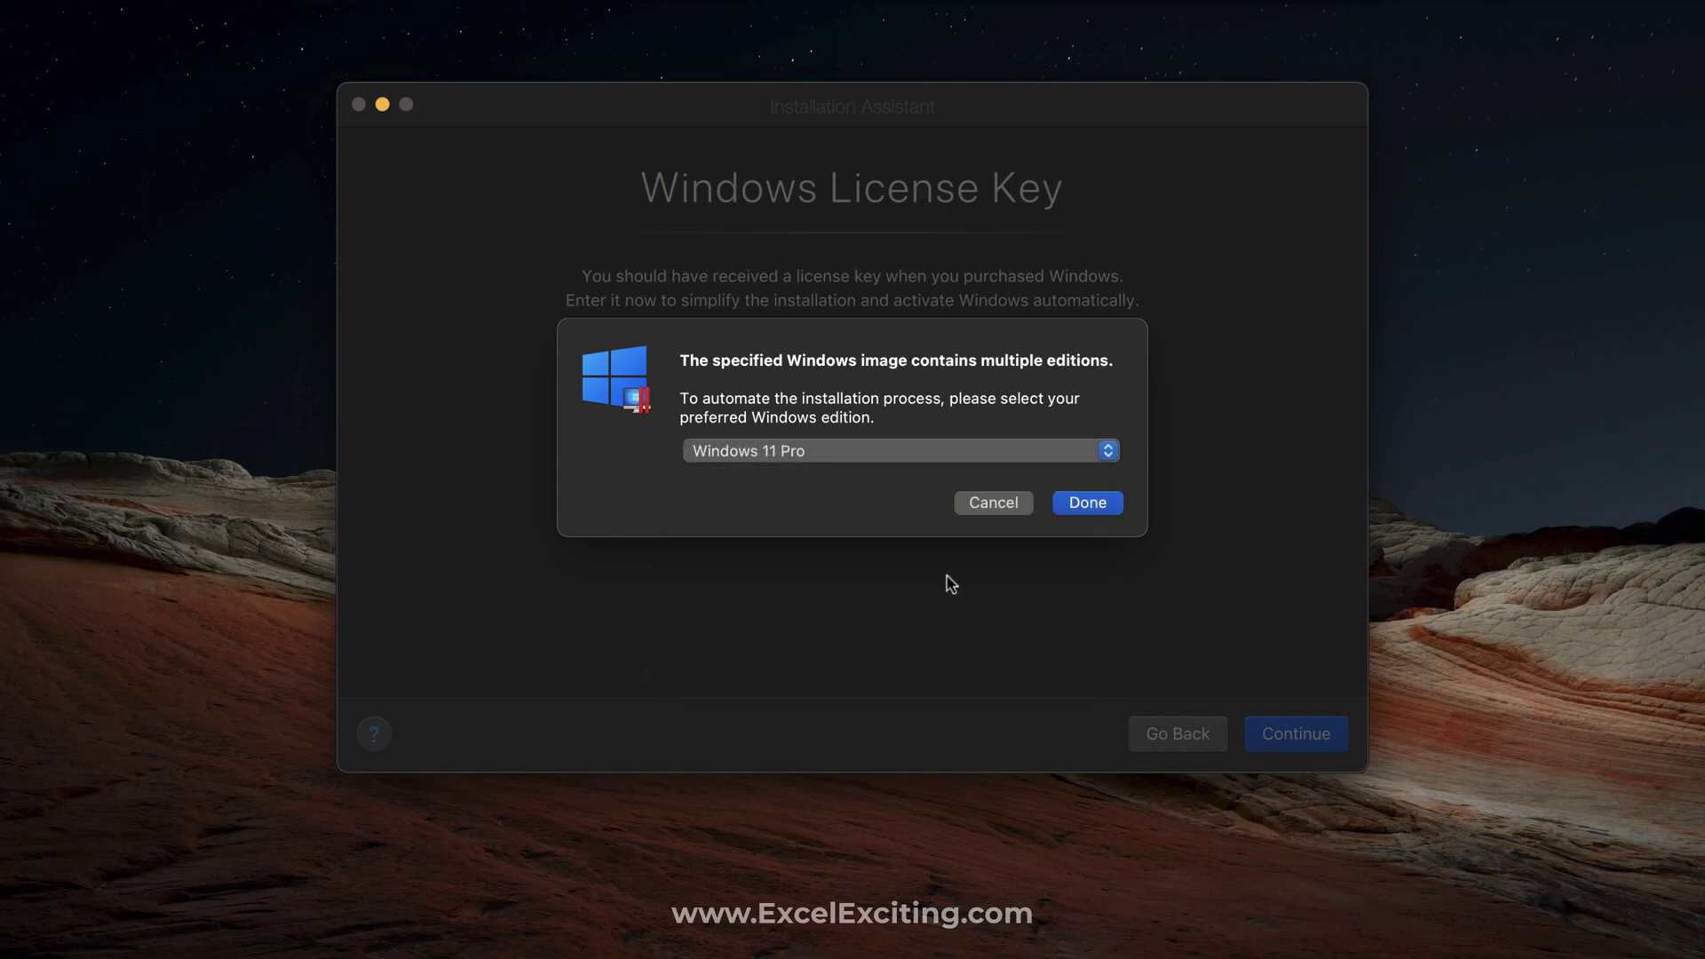
pyautogui.click(1085, 503)
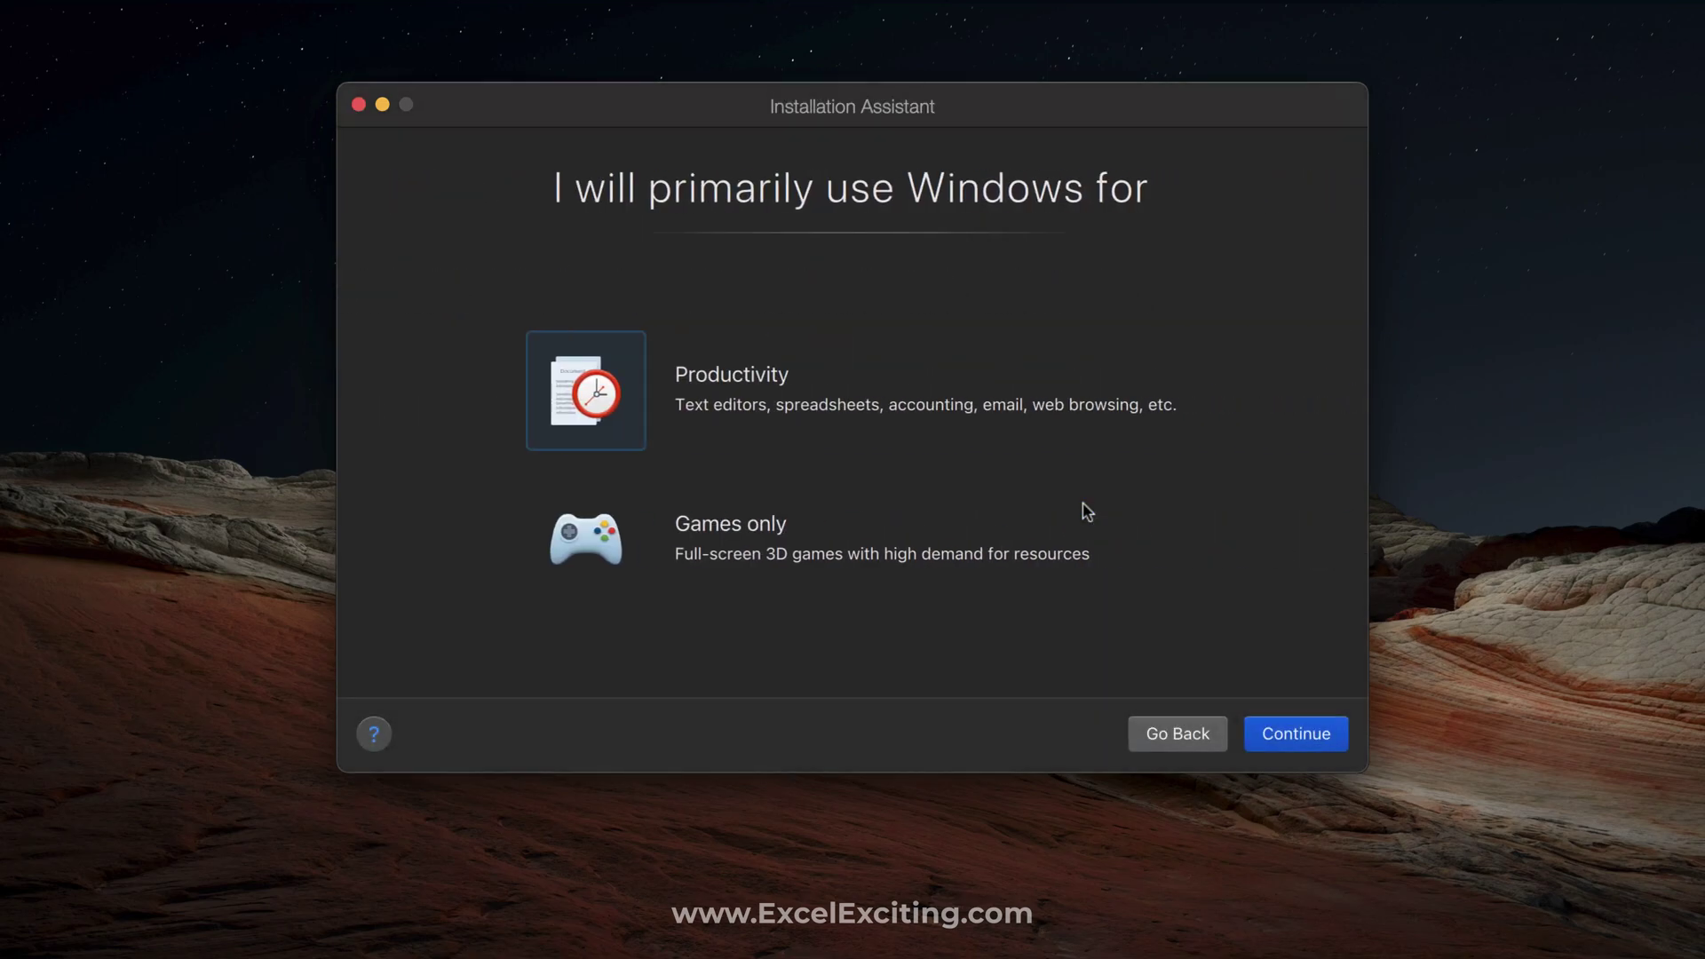
# Select Productivity use, review Mac storage in Manage Storage, and turn off the Mac desktop alias.
pyautogui.click(1280, 733)
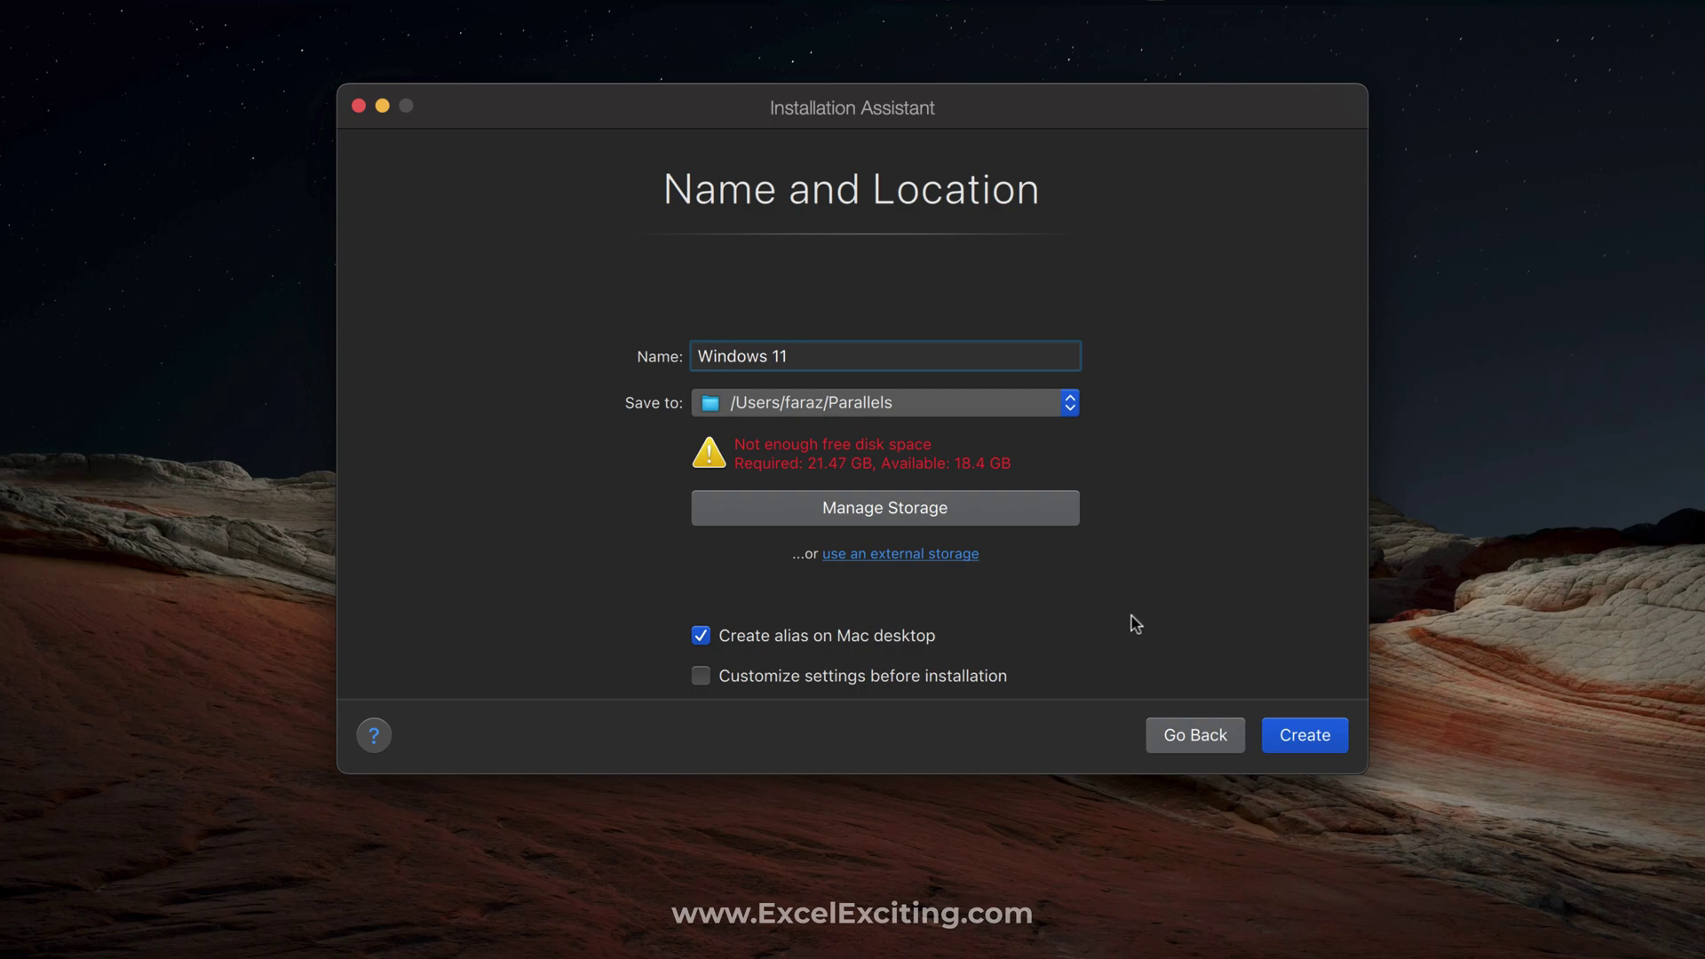
pyautogui.click(1033, 513)
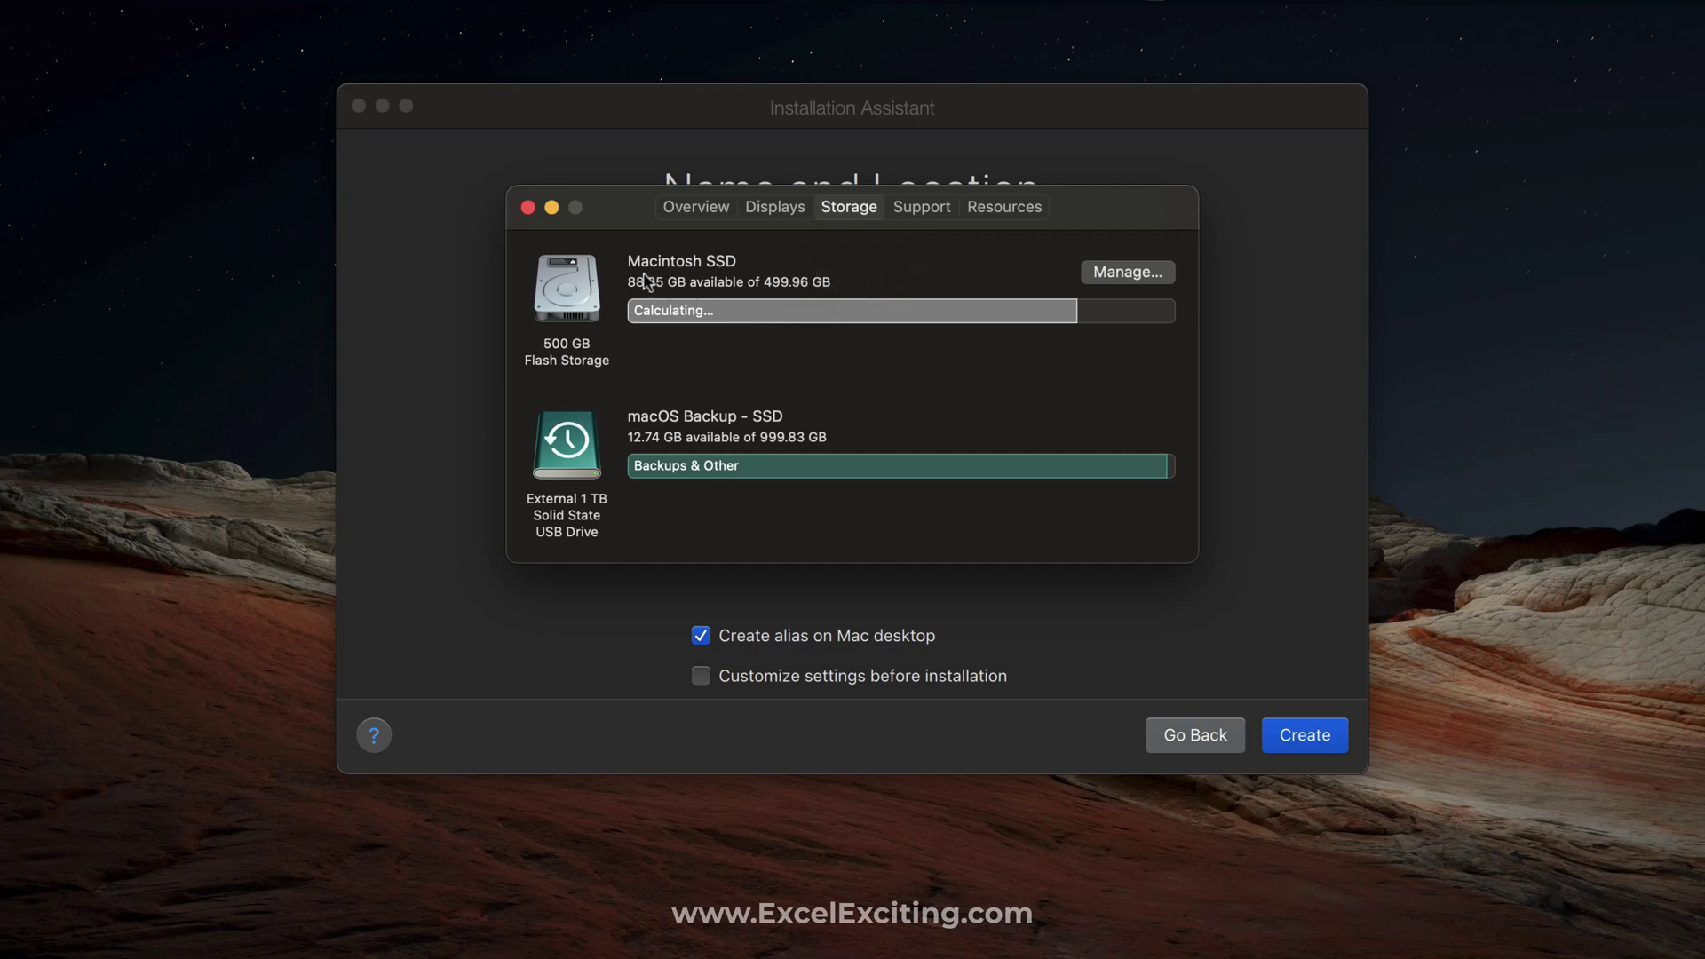
pyautogui.moveTo(1106, 209); pyautogui.dragTo(1142, 510)
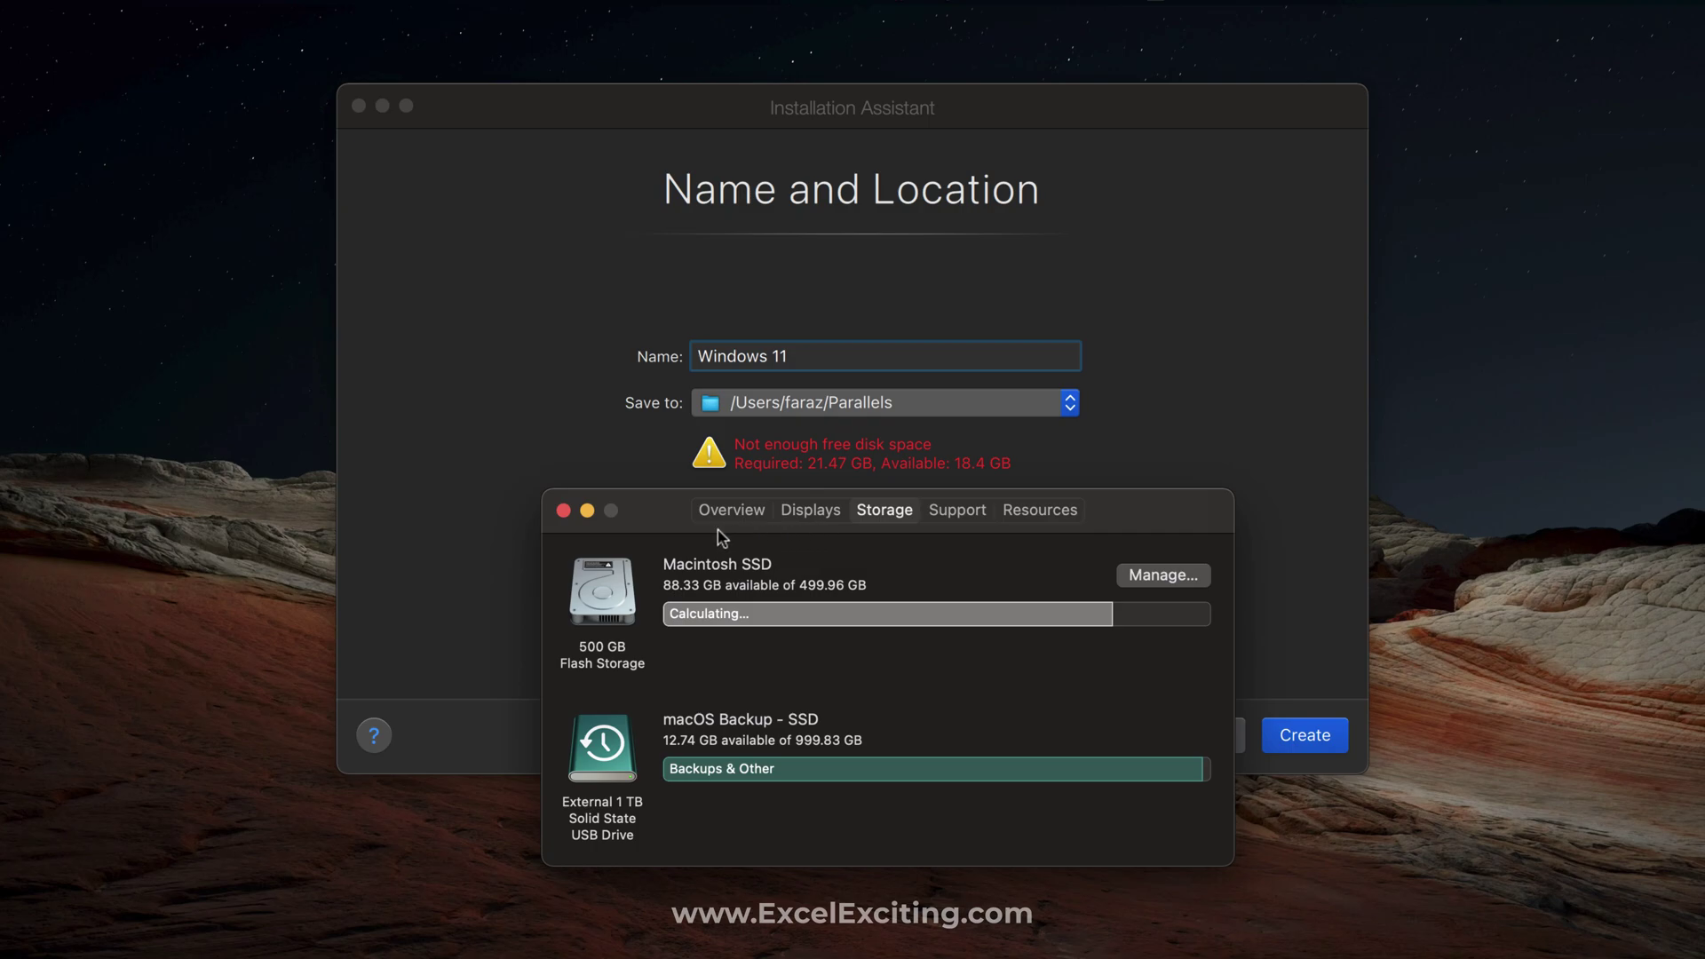
pyautogui.click(563, 511)
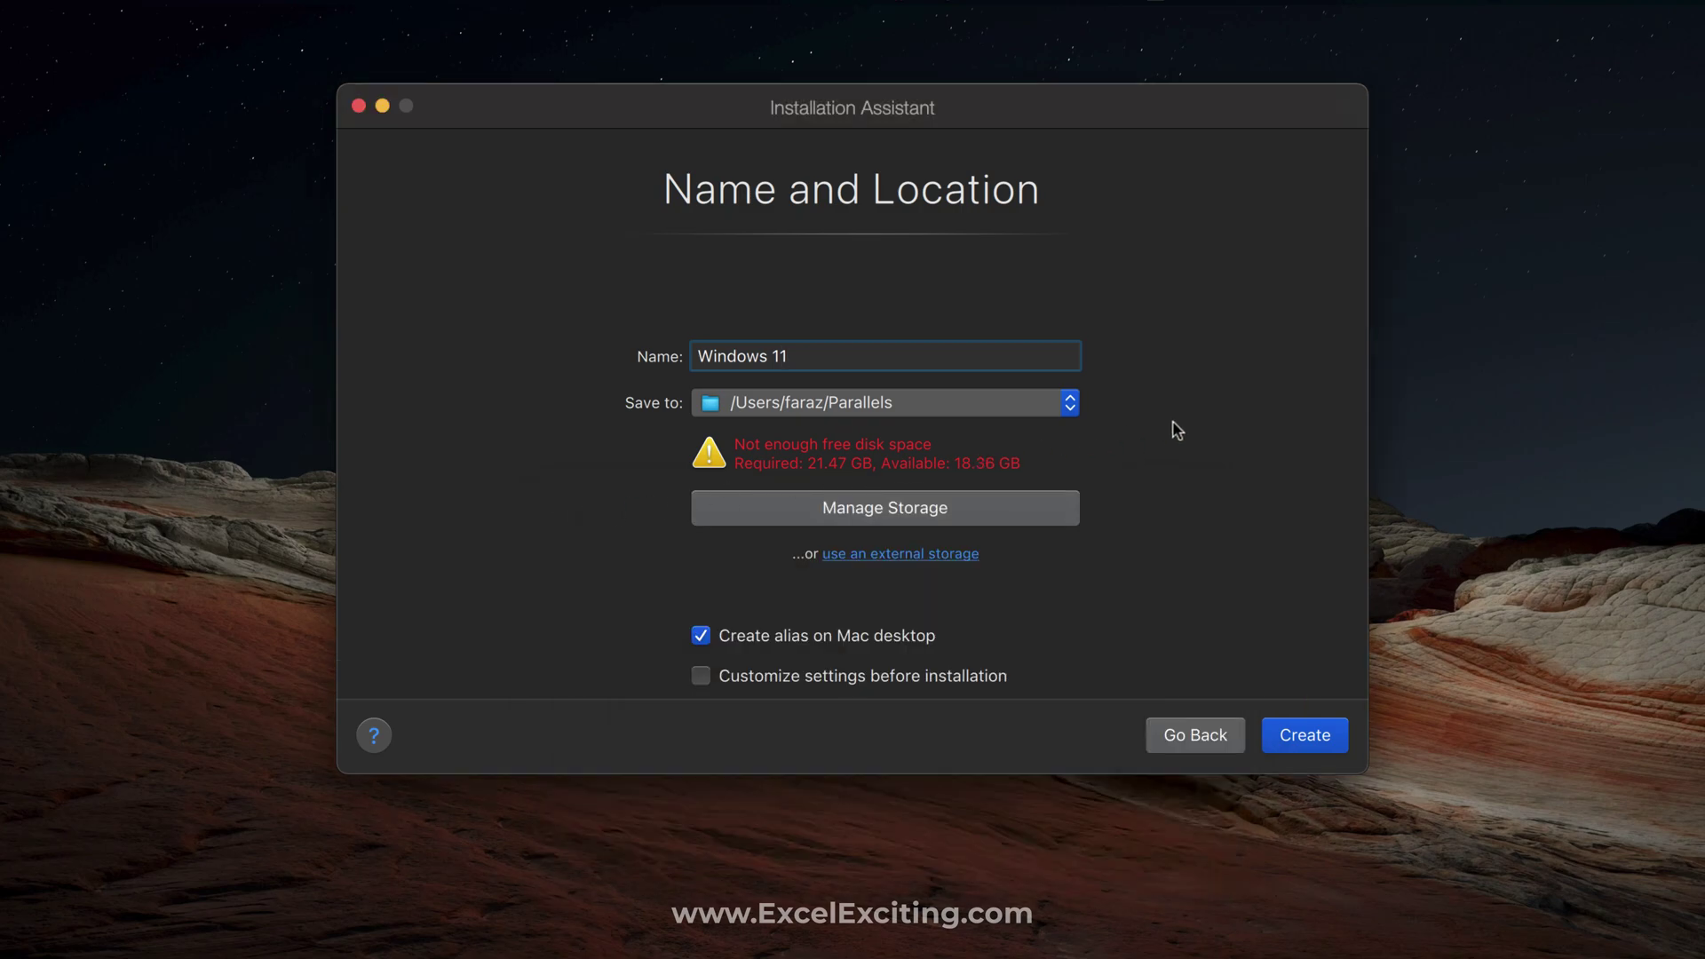
pyautogui.click(750, 646)
# Leave Customize settings before installation unchecked and create the Windows 11 machine, letting installation finish.
pyautogui.click(729, 682)
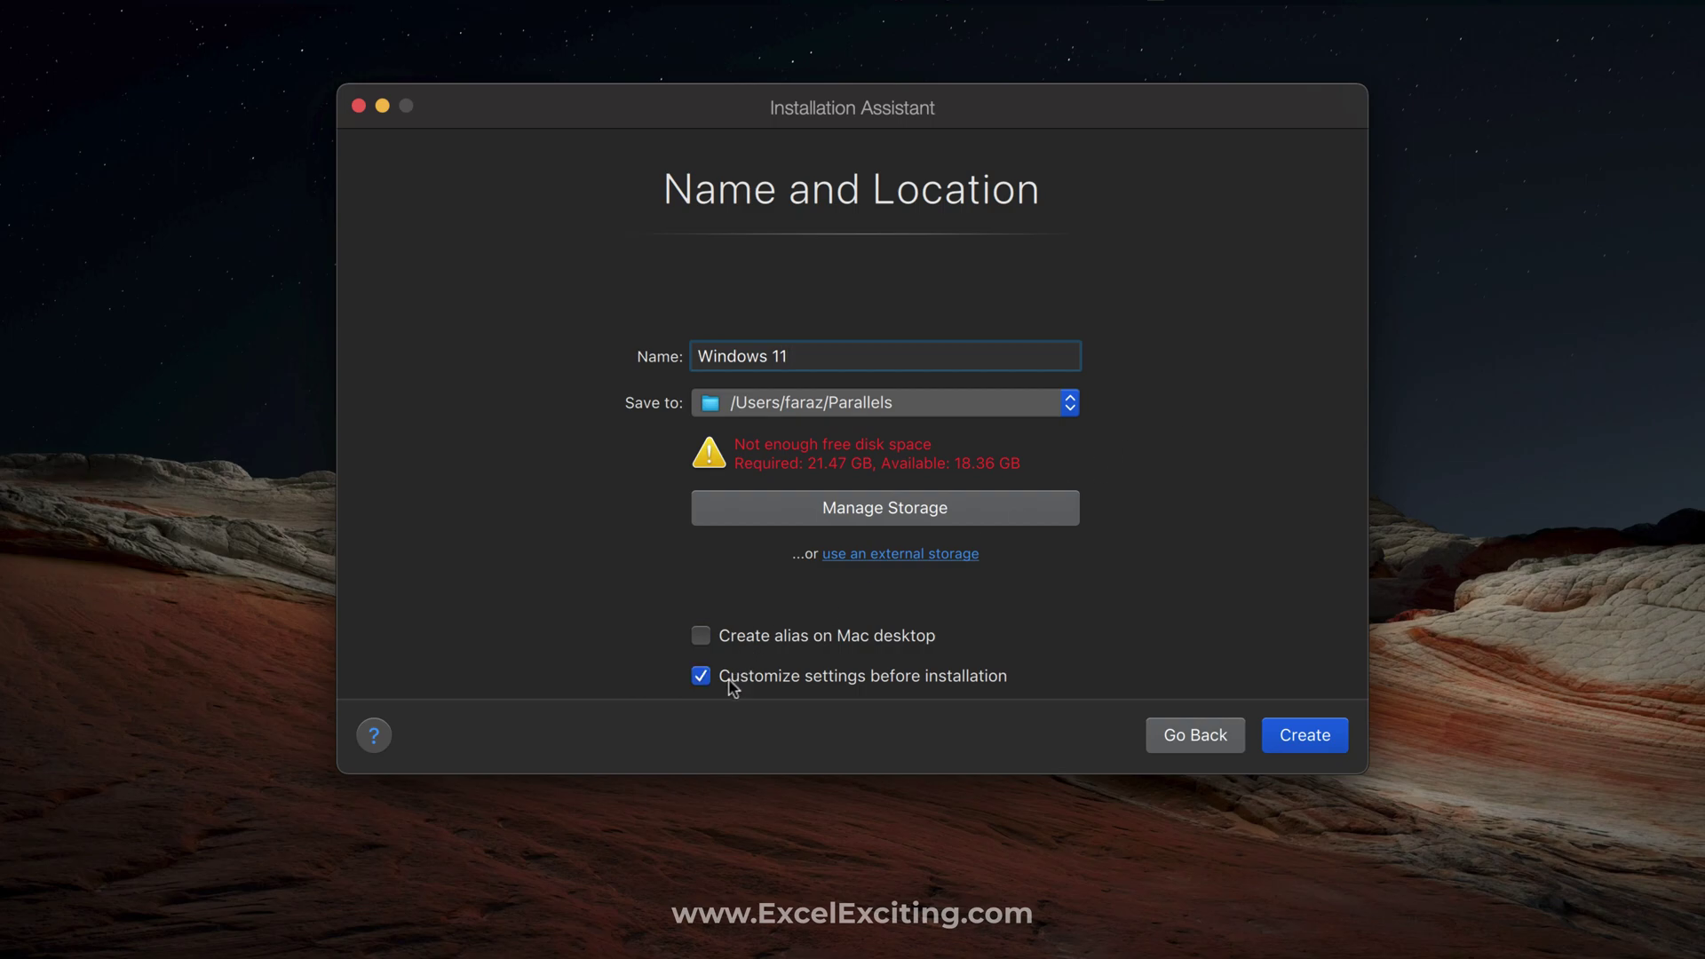
pyautogui.click(933, 678)
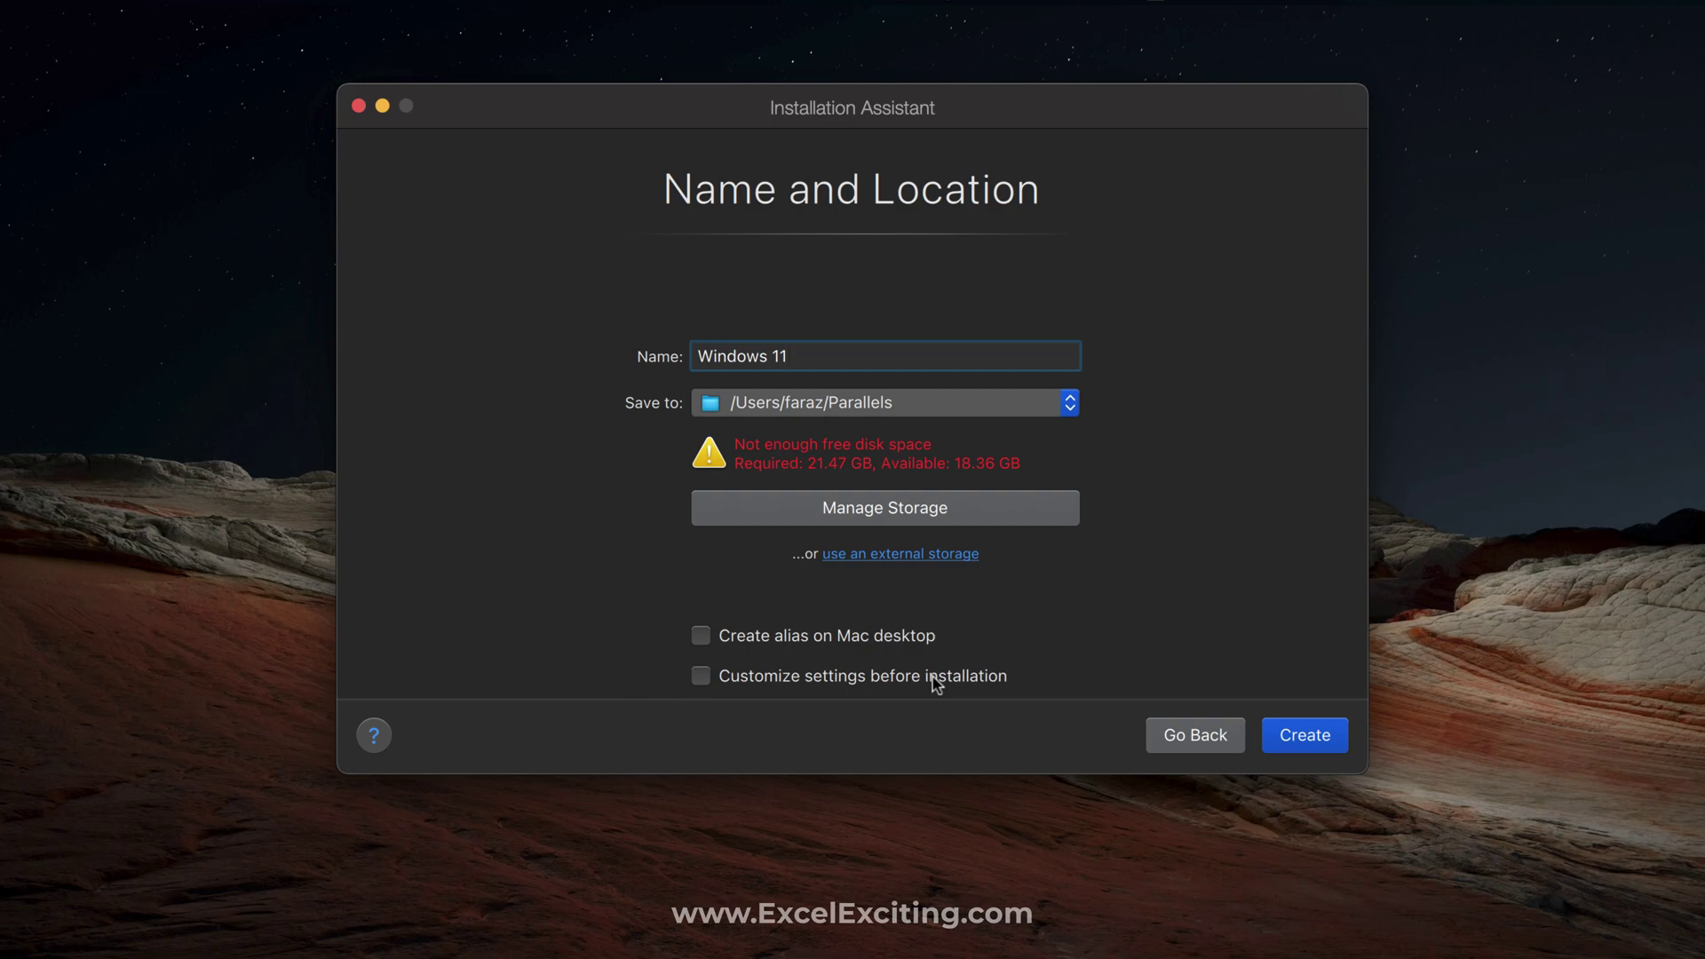
pyautogui.click(1315, 741)
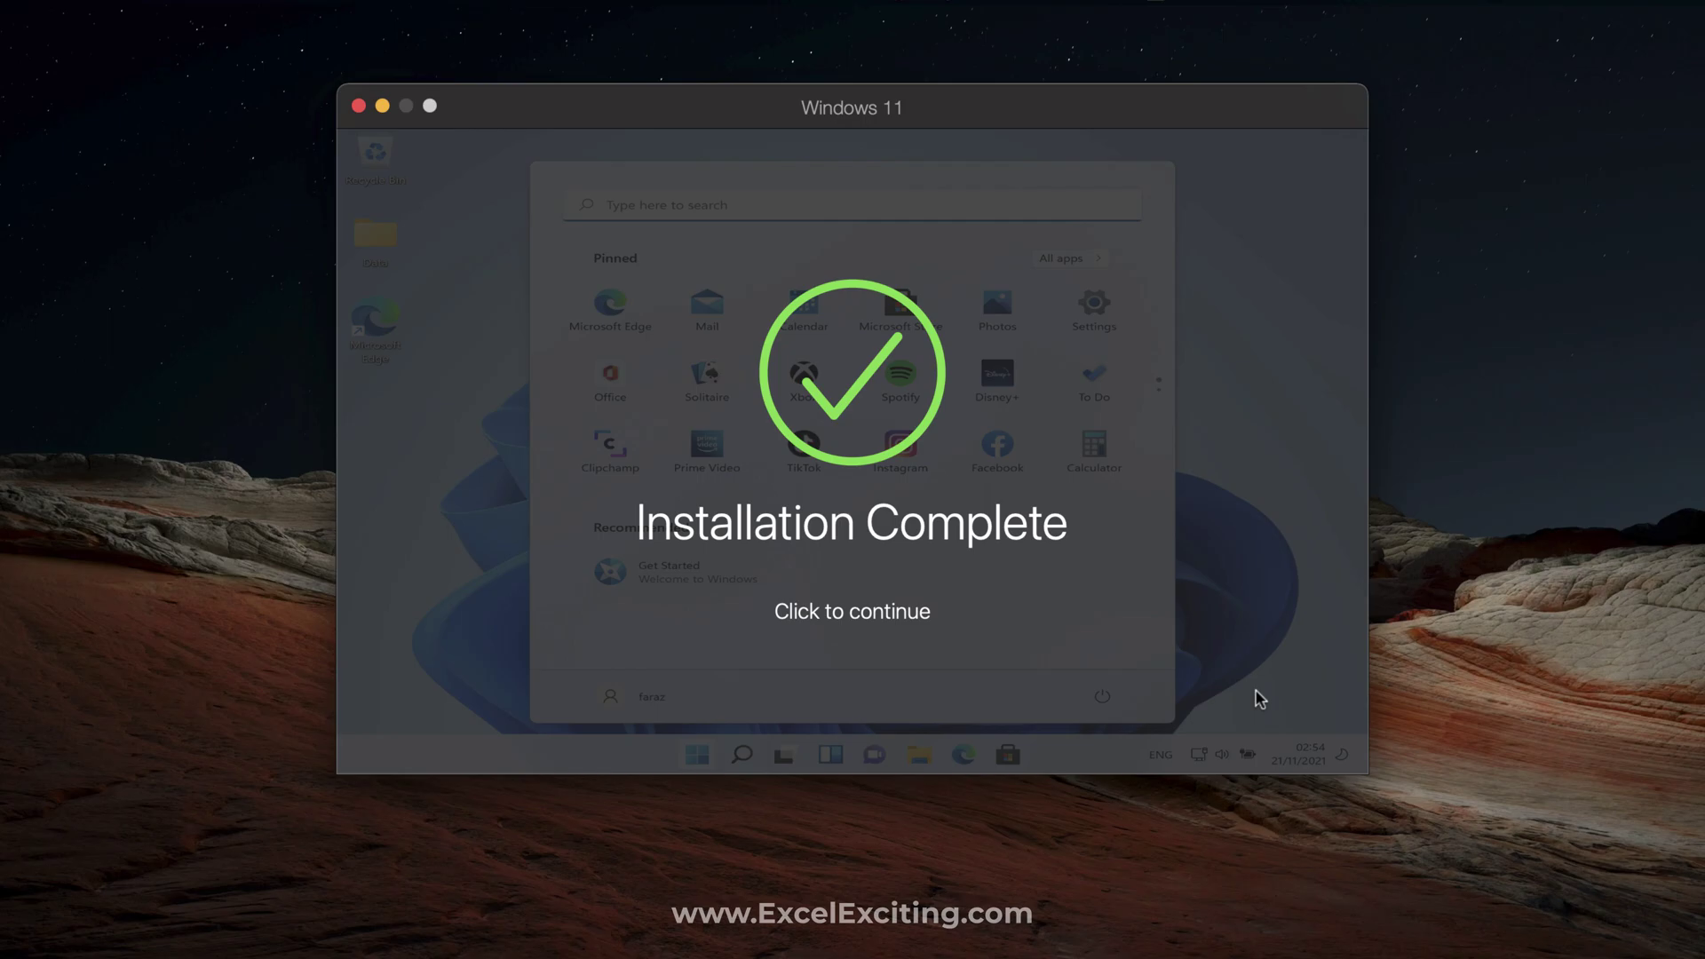
# Dismiss Installation Complete, make the Windows 11 VM full screen, and switch back to Control Center.
pyautogui.click(848, 429)
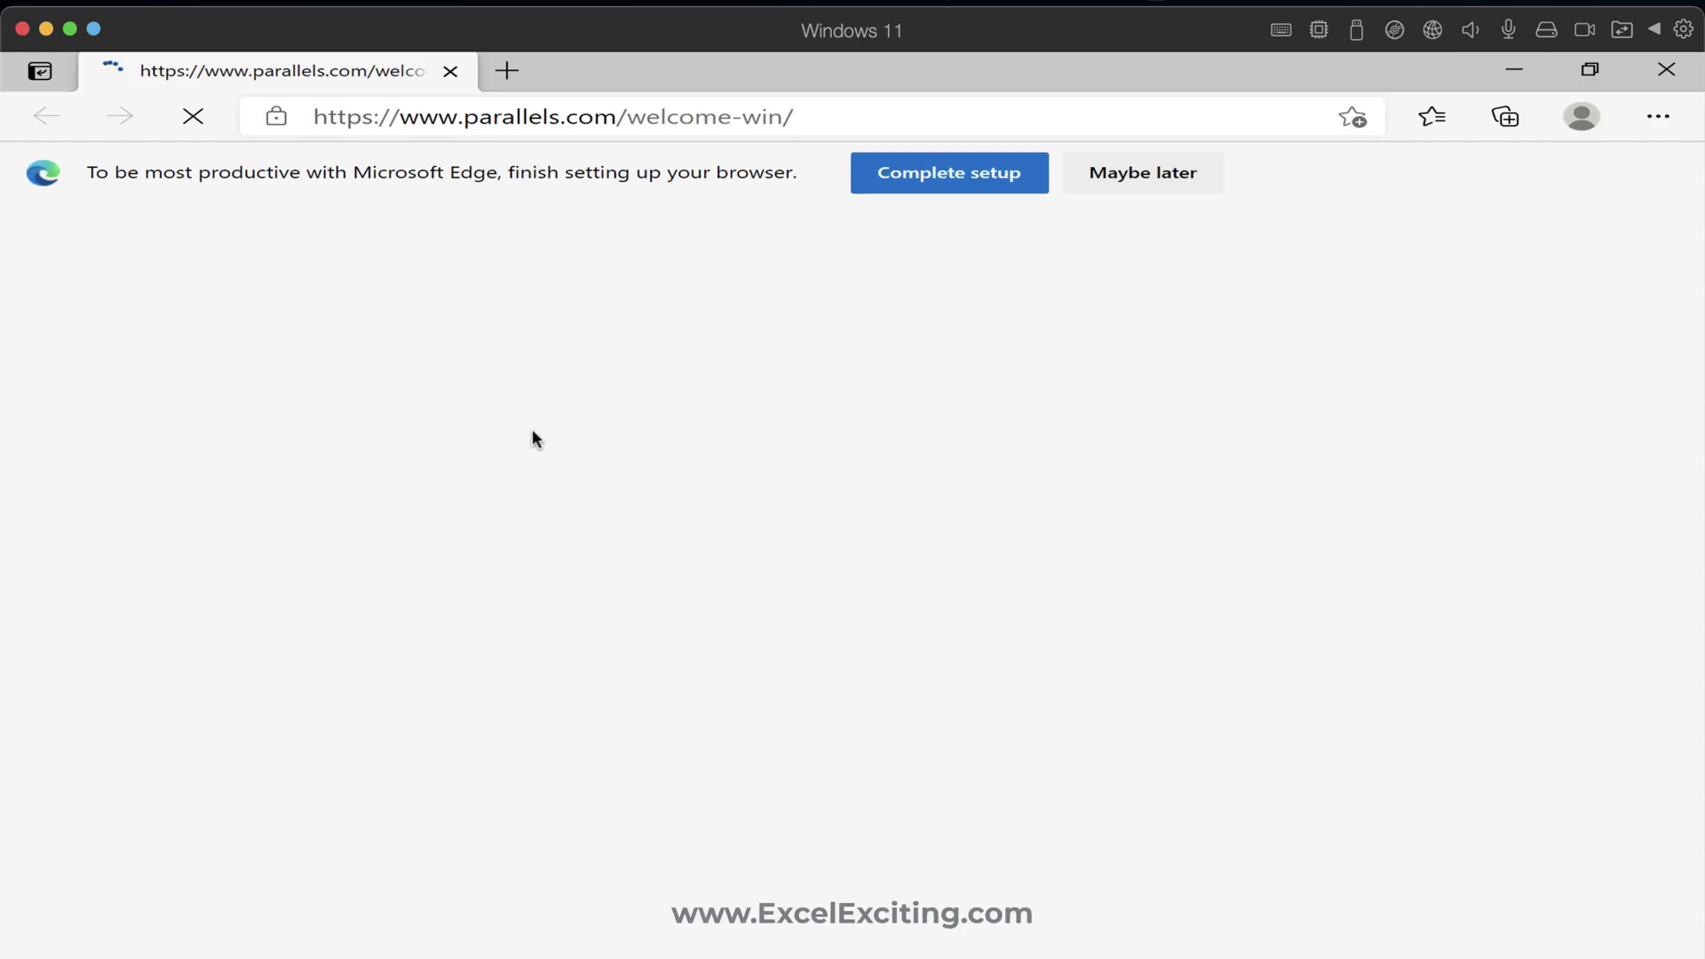
pyautogui.click(71, 28)
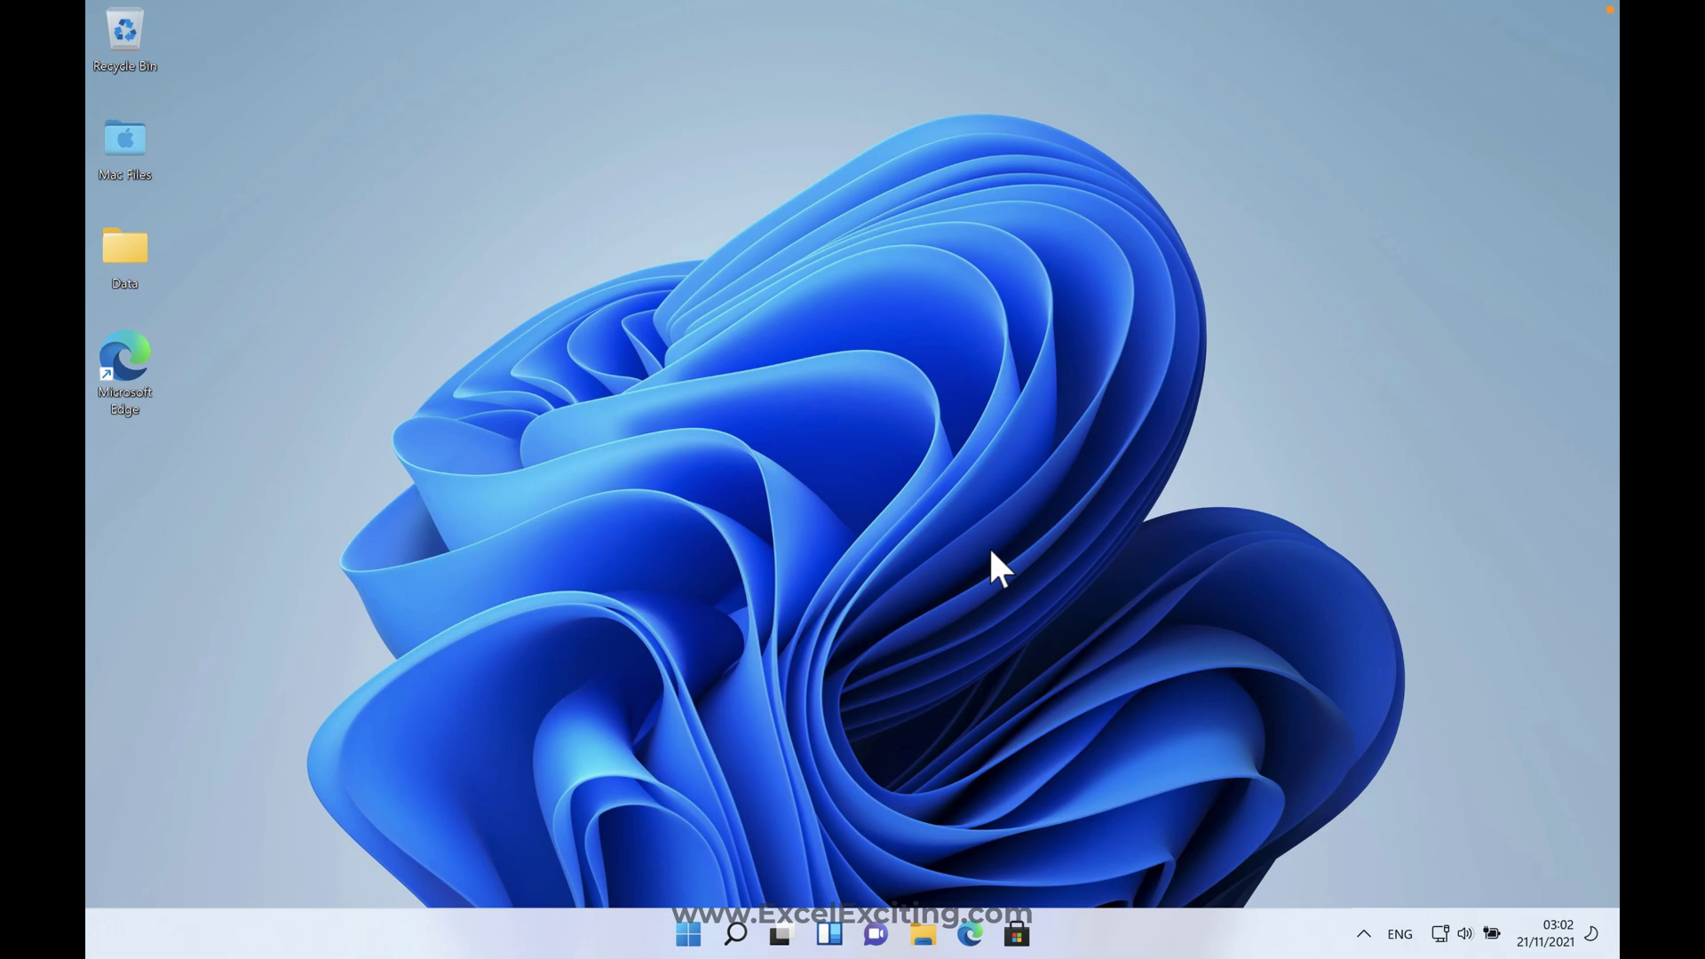
pyautogui.hotkey('ctrl', 'Left')
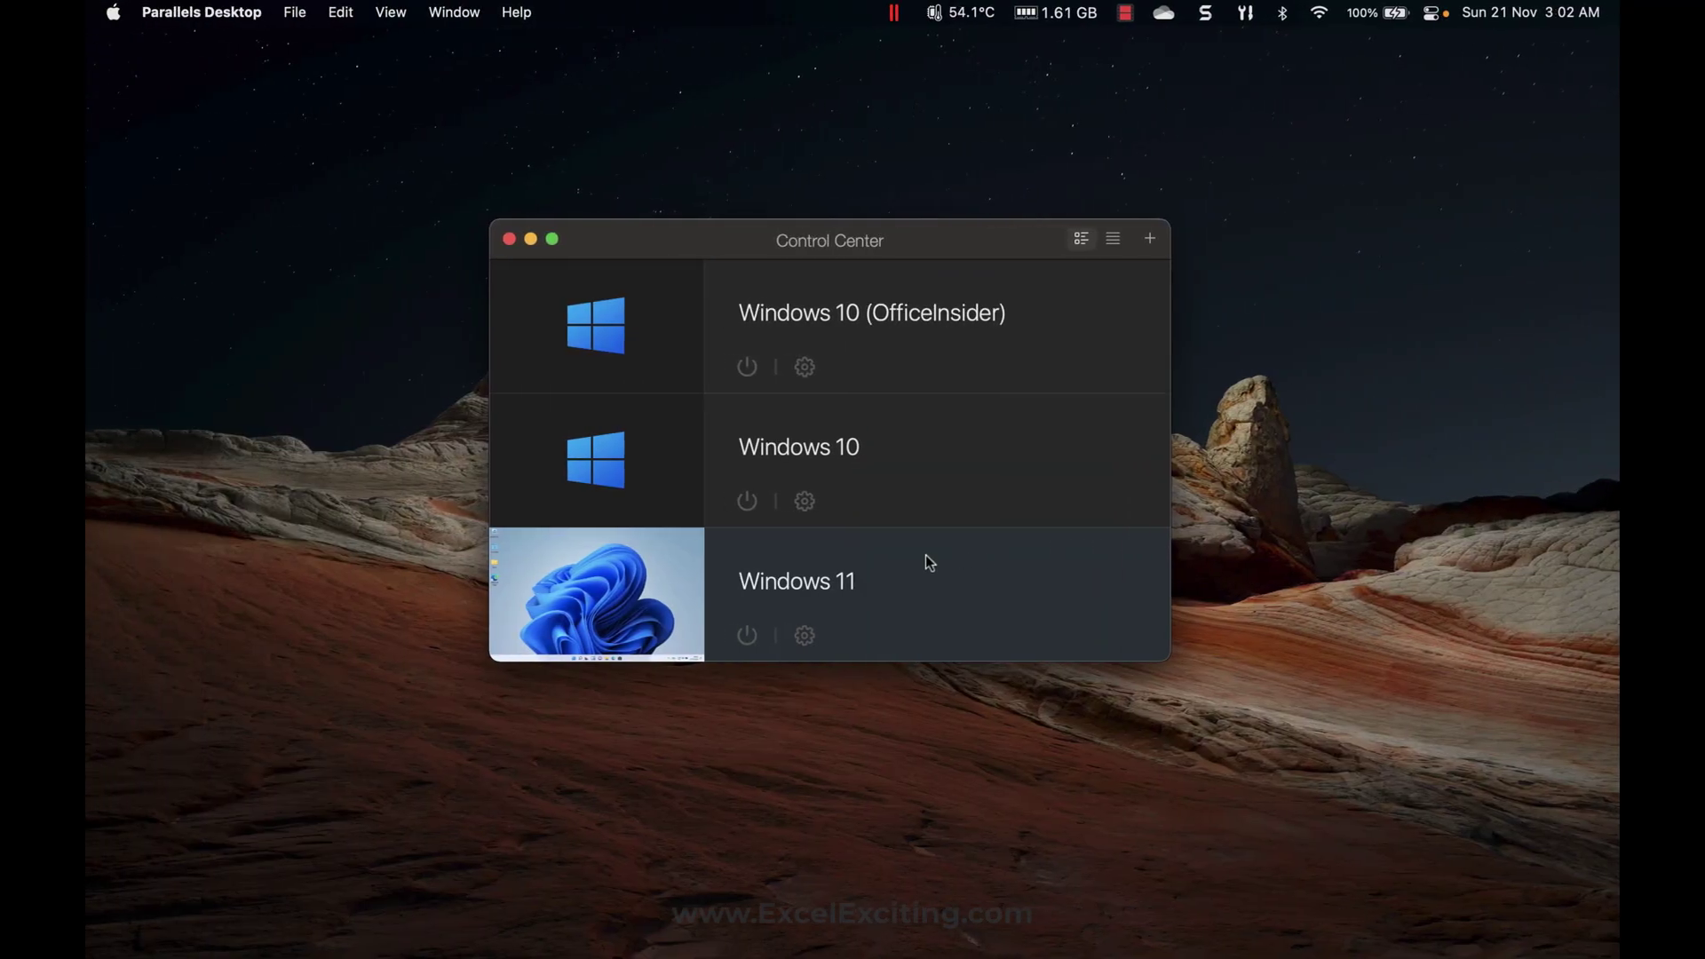
# Go back into the Windows 11 VM and open Settings > System > About from Start.
pyautogui.click(599, 593)
pyautogui.click(688, 934)
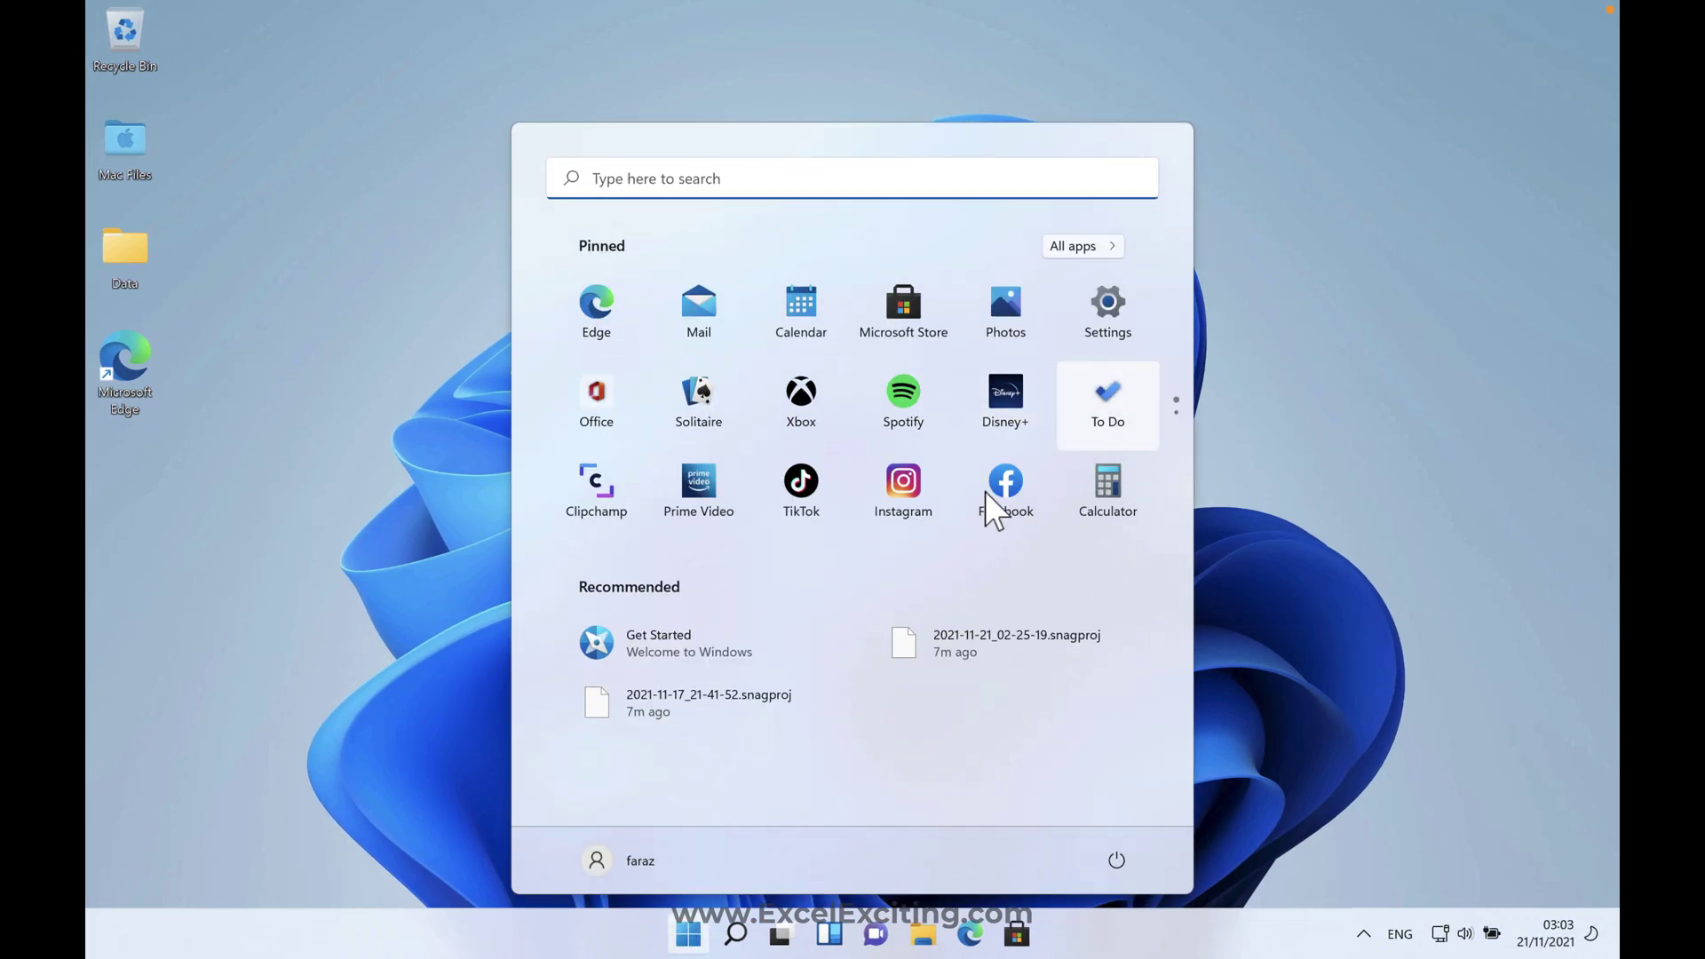
pyautogui.click(1107, 328)
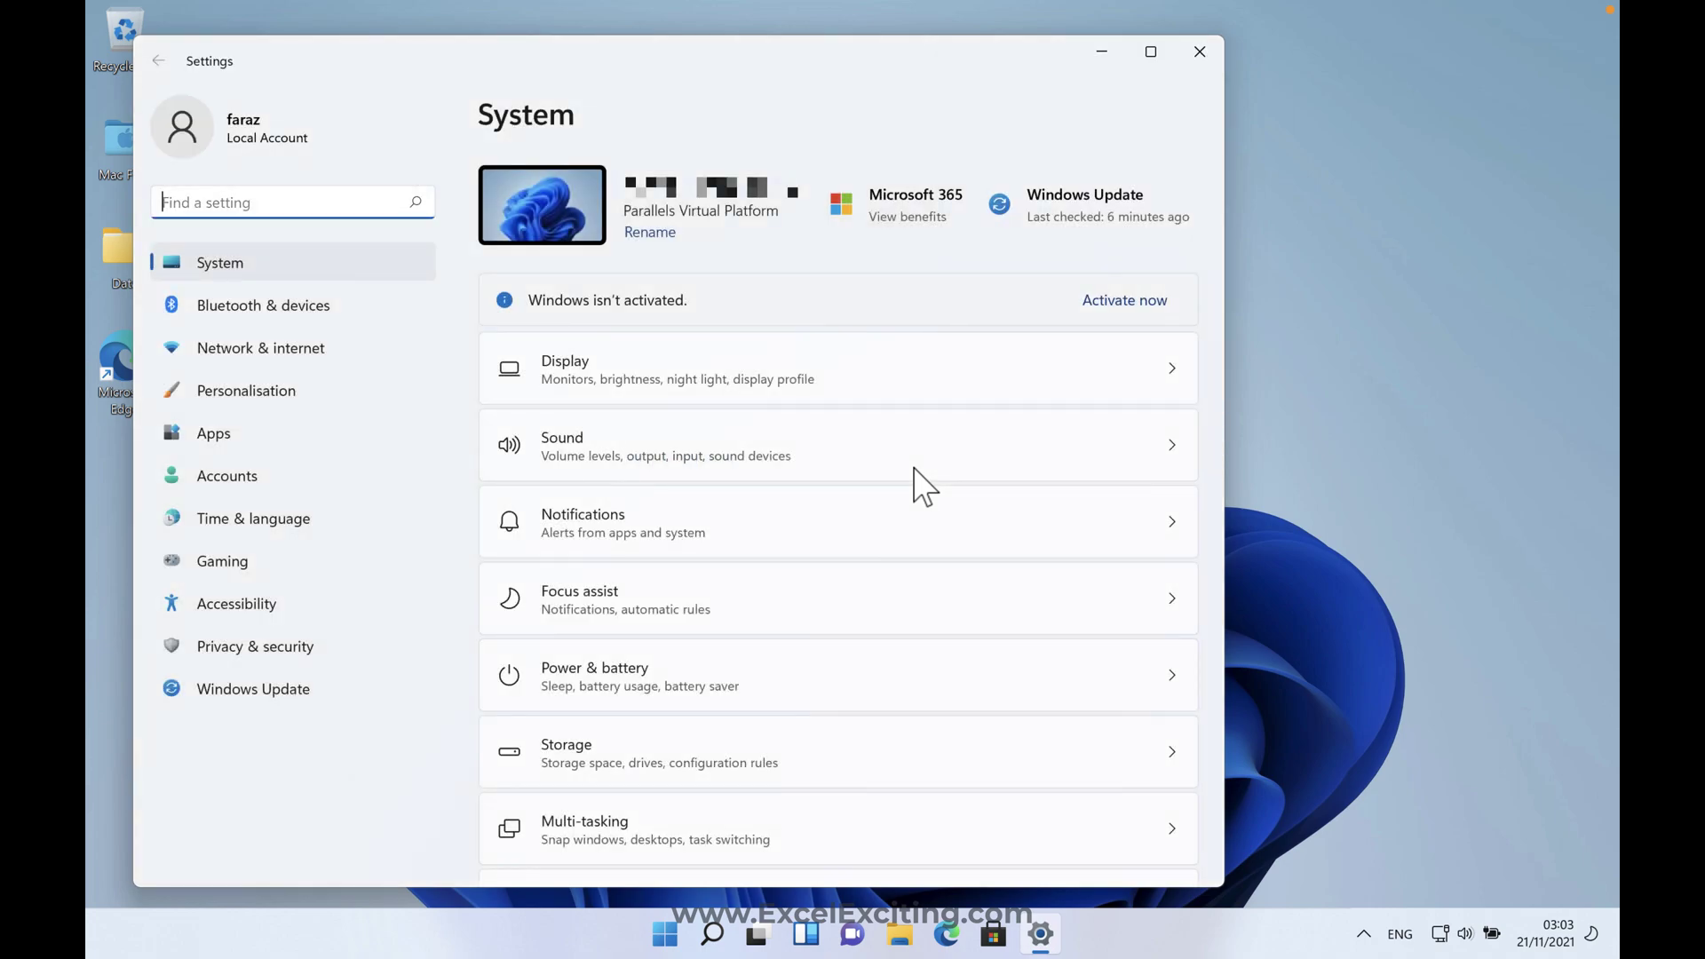
pyautogui.scroll(-5, 923, 487)
pyautogui.click(678, 803)
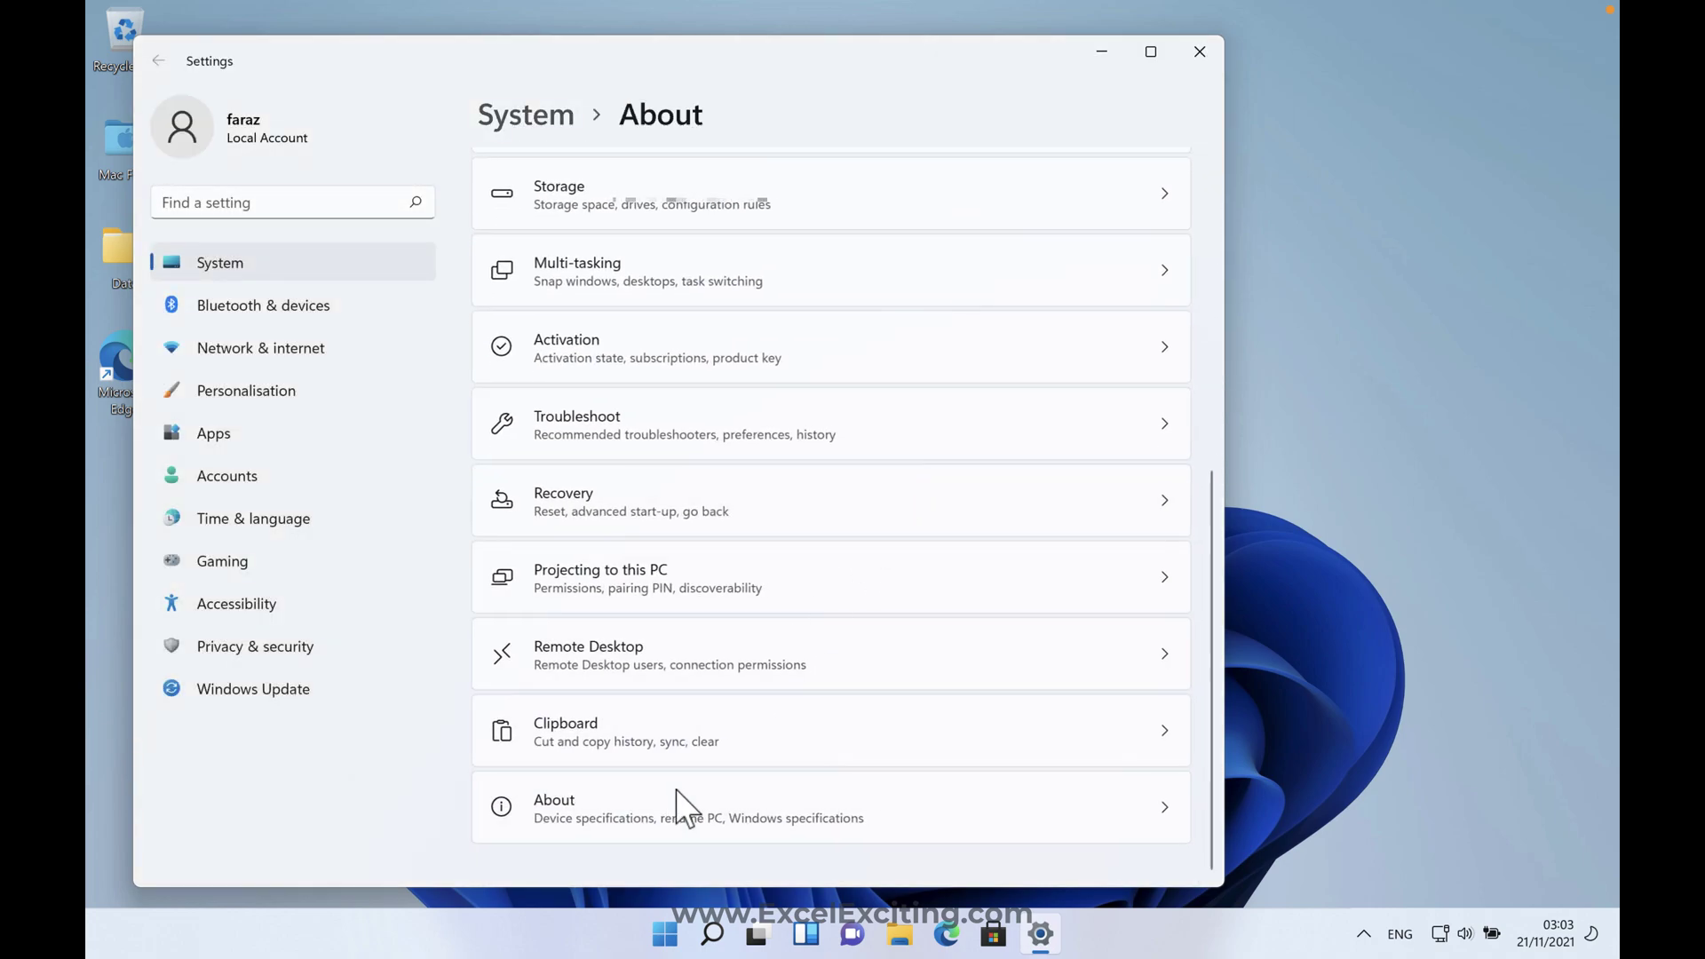
# Confirm Windows 11 Pro 21H2, build 22000.318, on the About page, then return to Control Center.
pyautogui.scroll(-5, 838, 515)
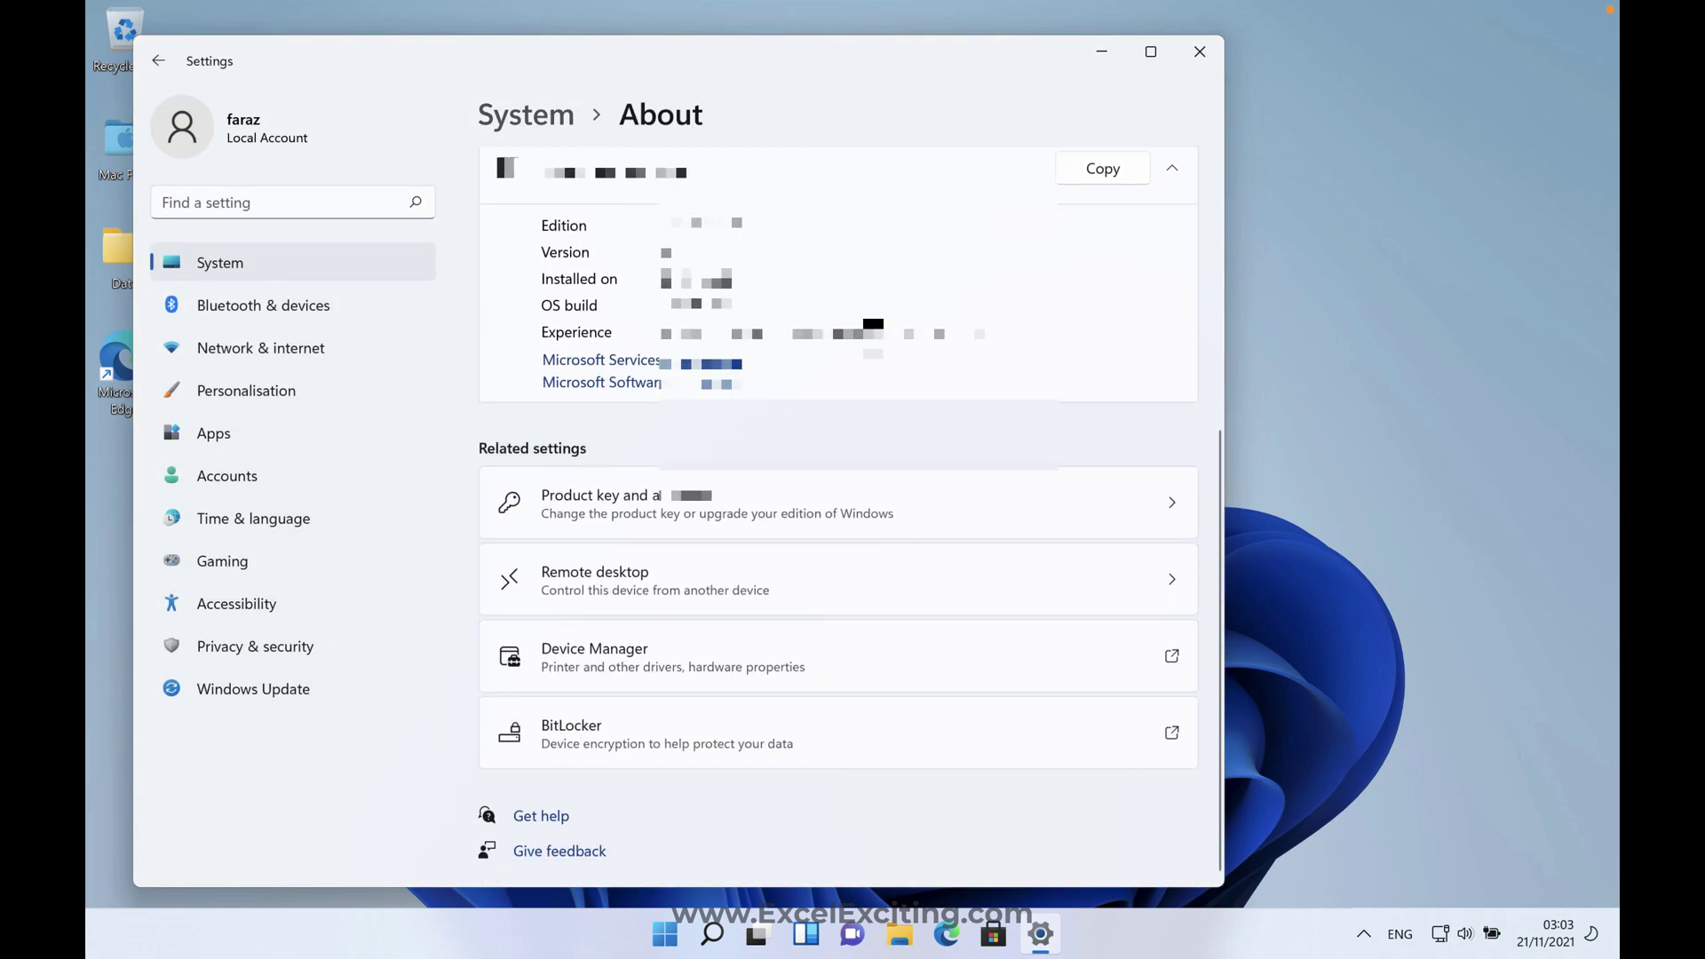
pyautogui.scroll(5, 826, 519)
pyautogui.scroll(-5, 826, 519)
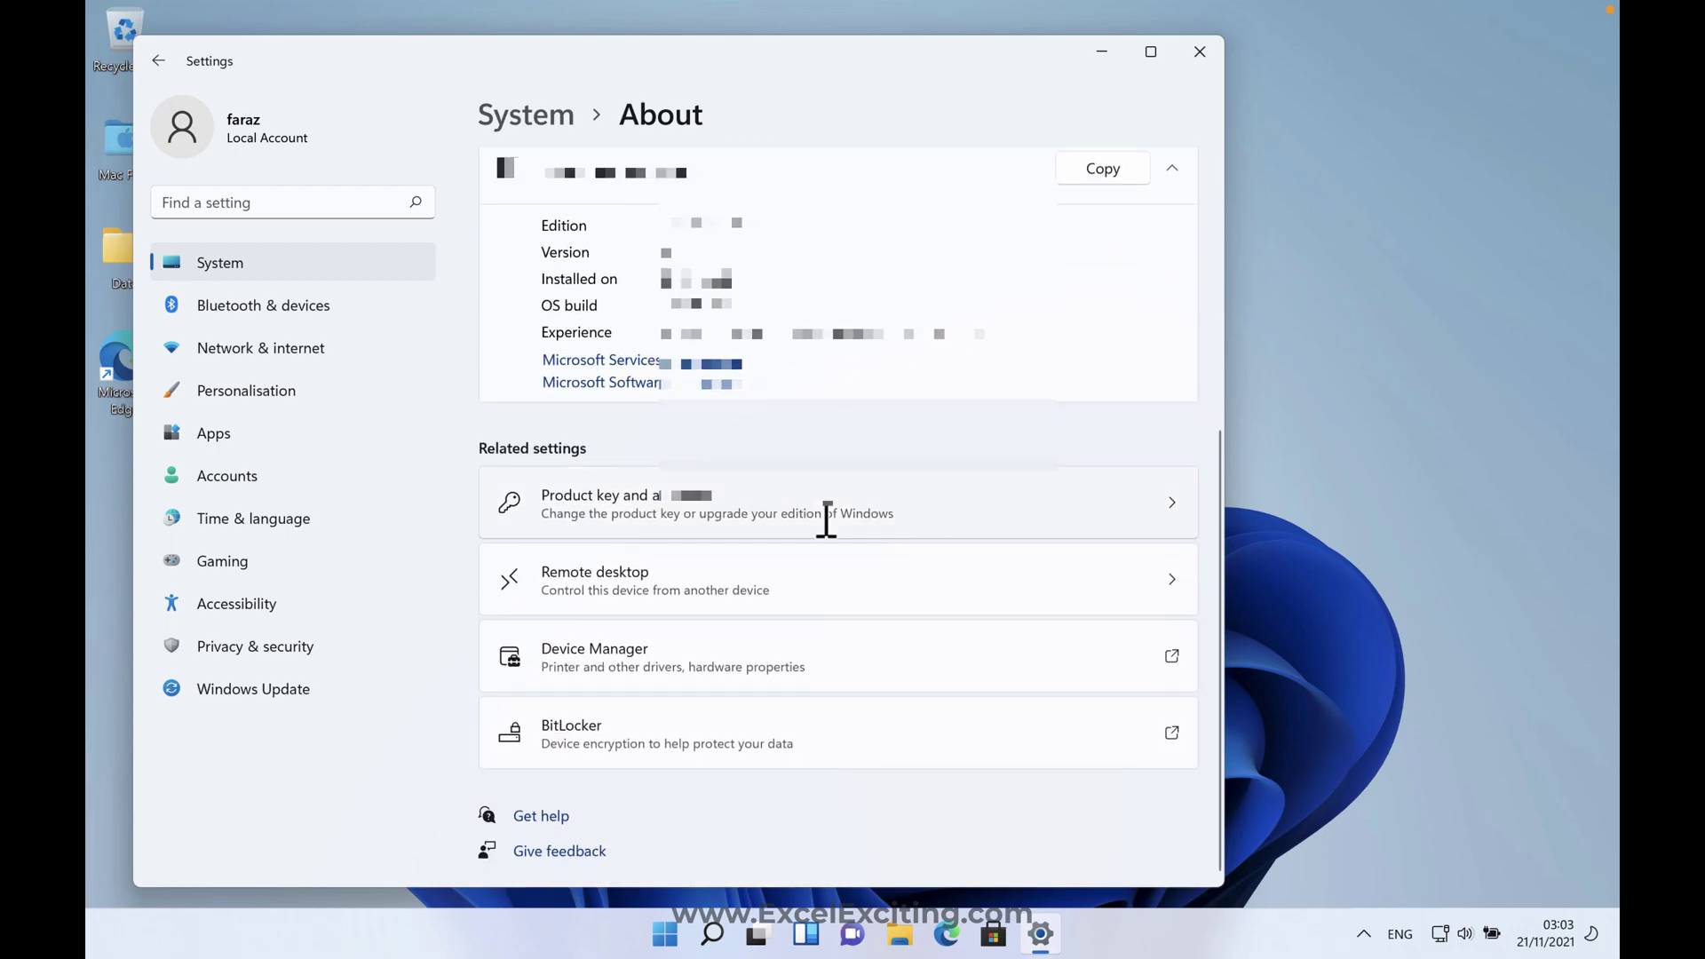
pyautogui.scroll(5, 826, 520)
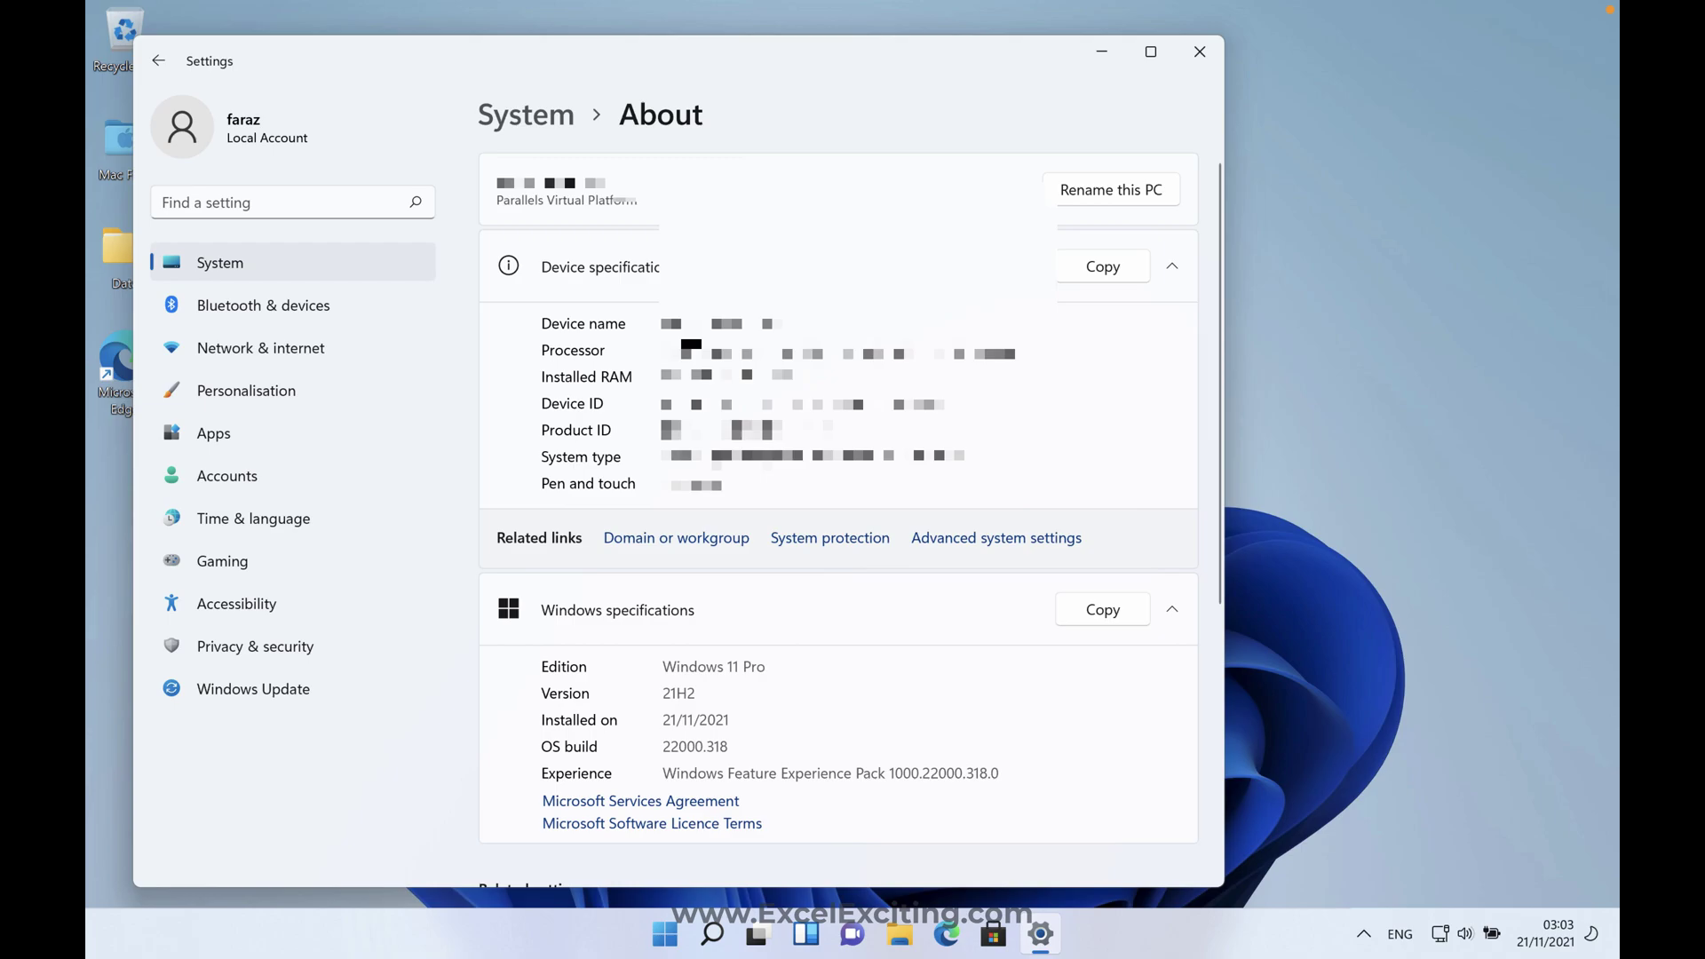
pyautogui.click(549, 131)
pyautogui.hotkey('ctrl', 'Left')
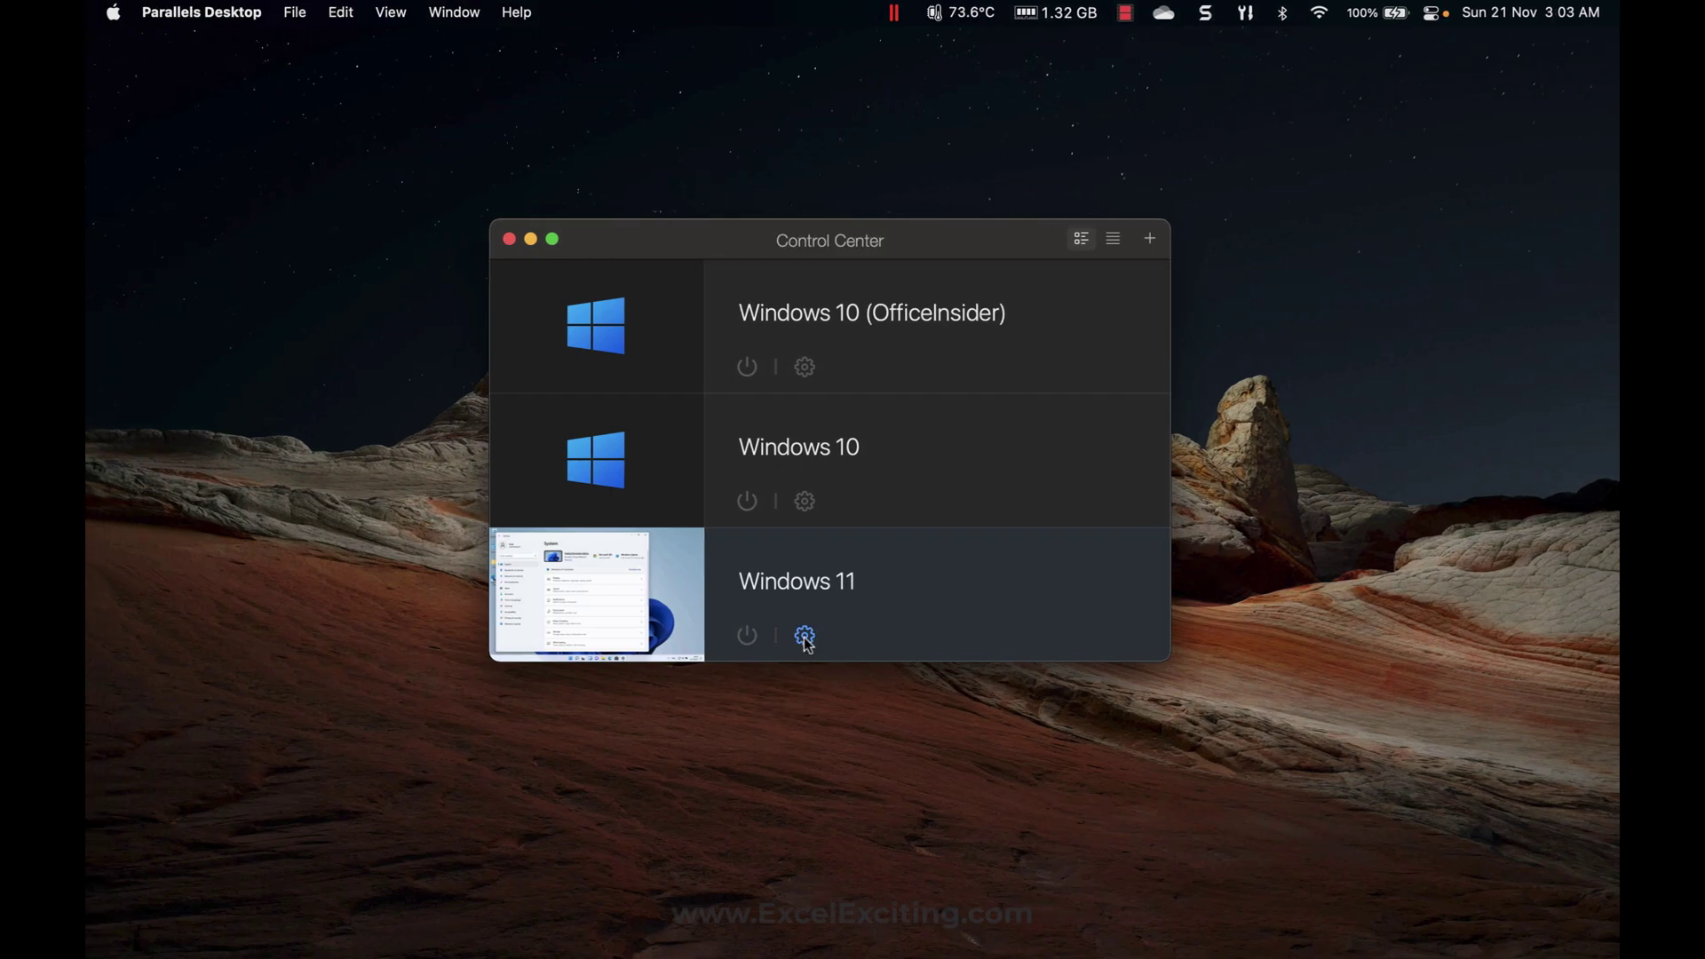
# Open the Windows 11 machine's configuration and review its Hardware settings: 2 CPUs, 3 GB RAM.
pyautogui.click(804, 635)
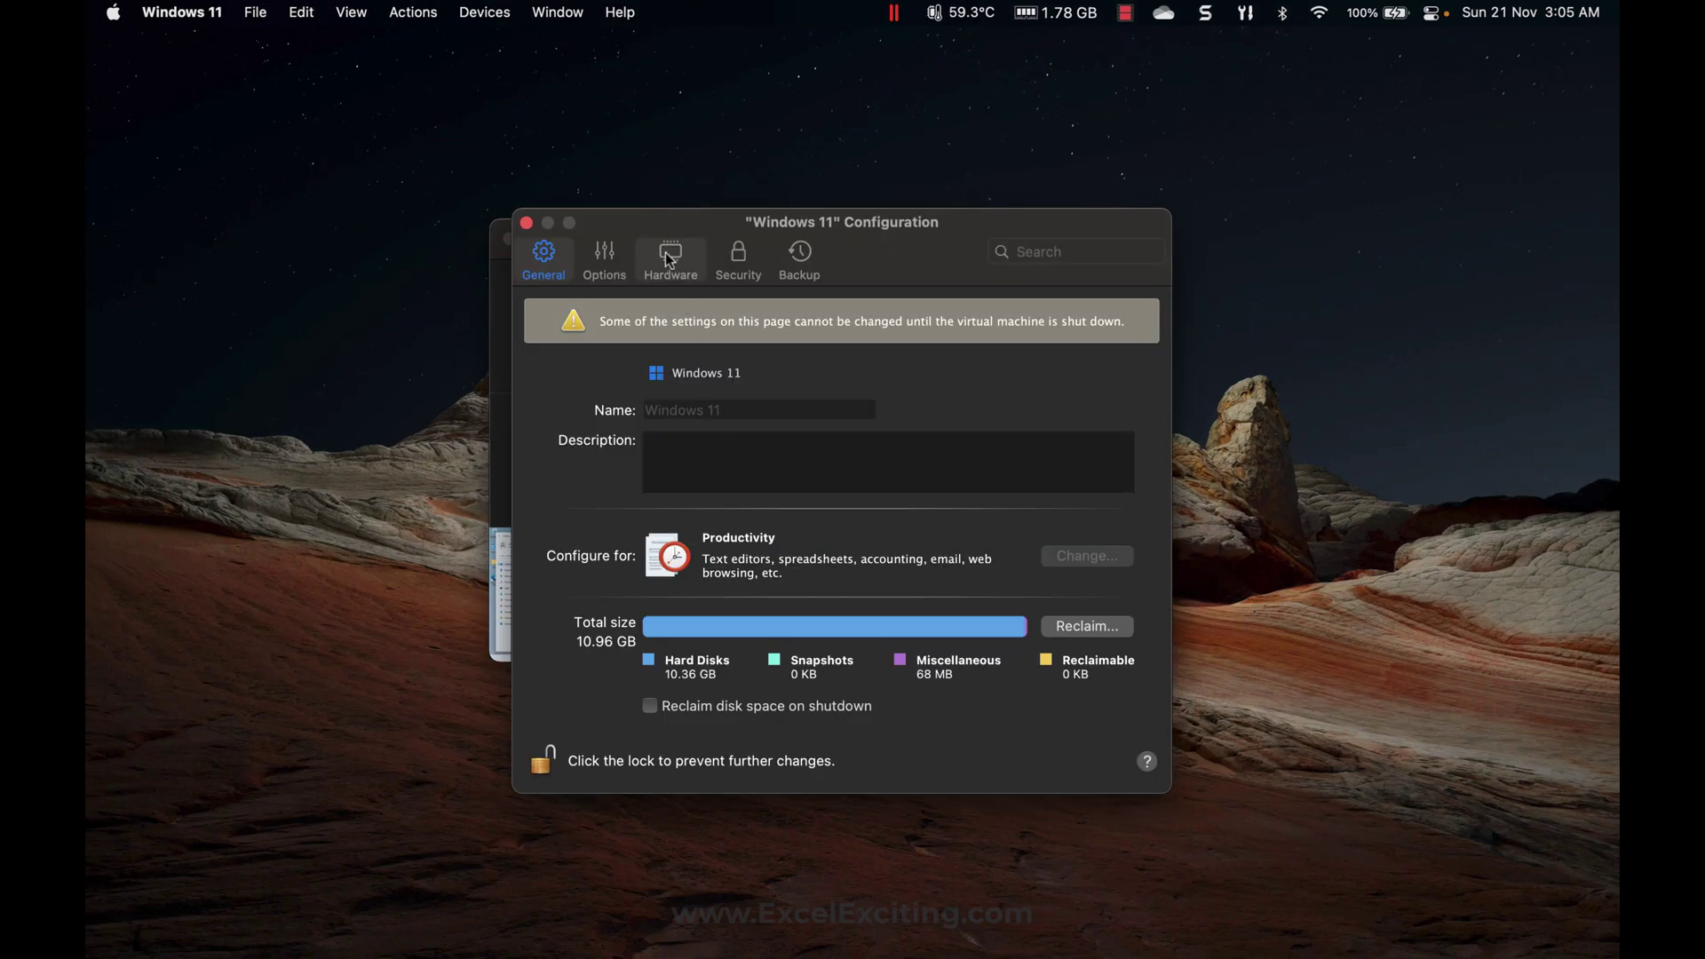
pyautogui.click(670, 257)
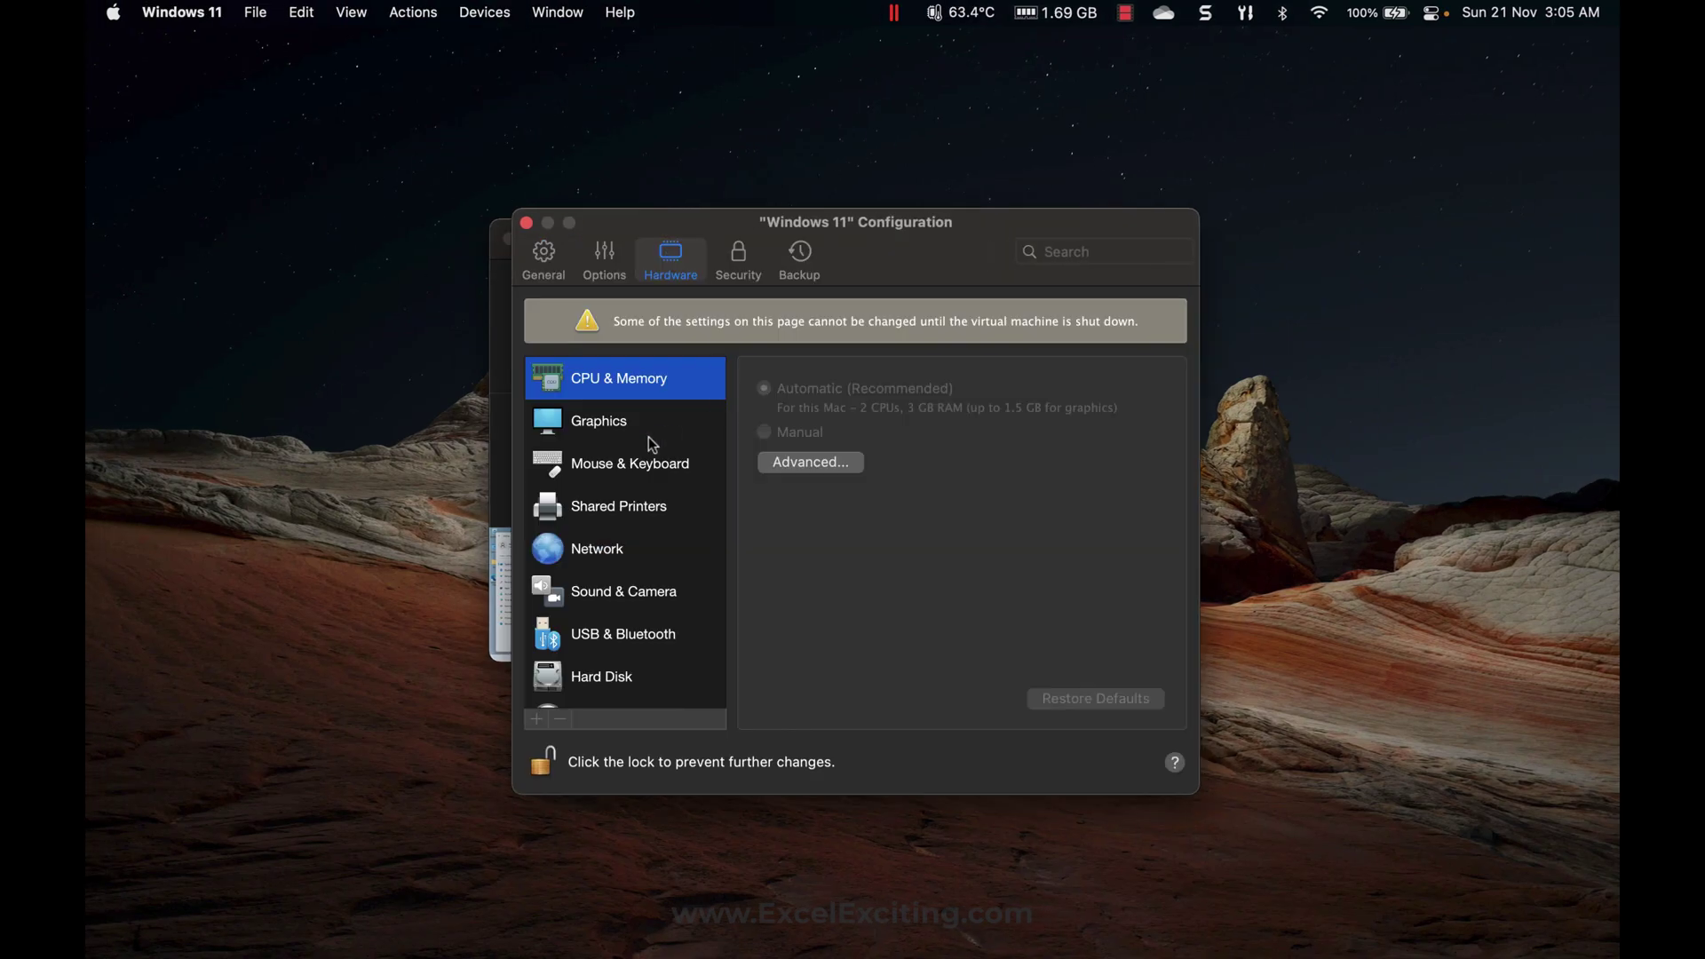
pyautogui.scroll(-3, 653, 444)
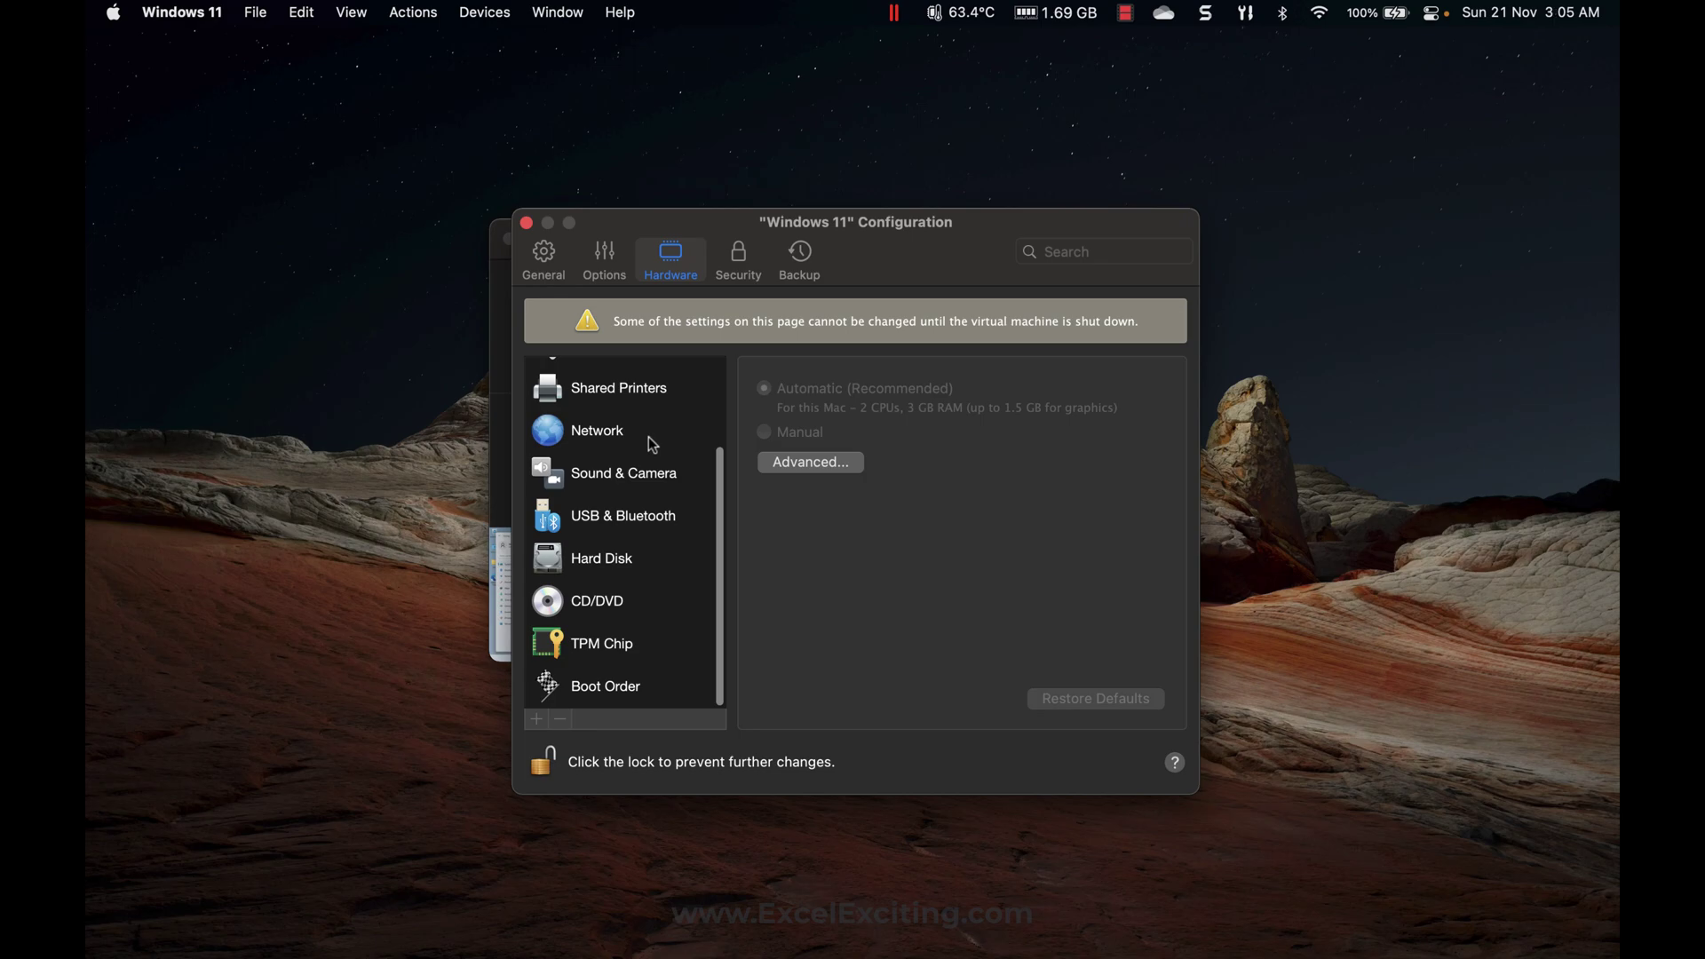
pyautogui.scroll(3, 652, 444)
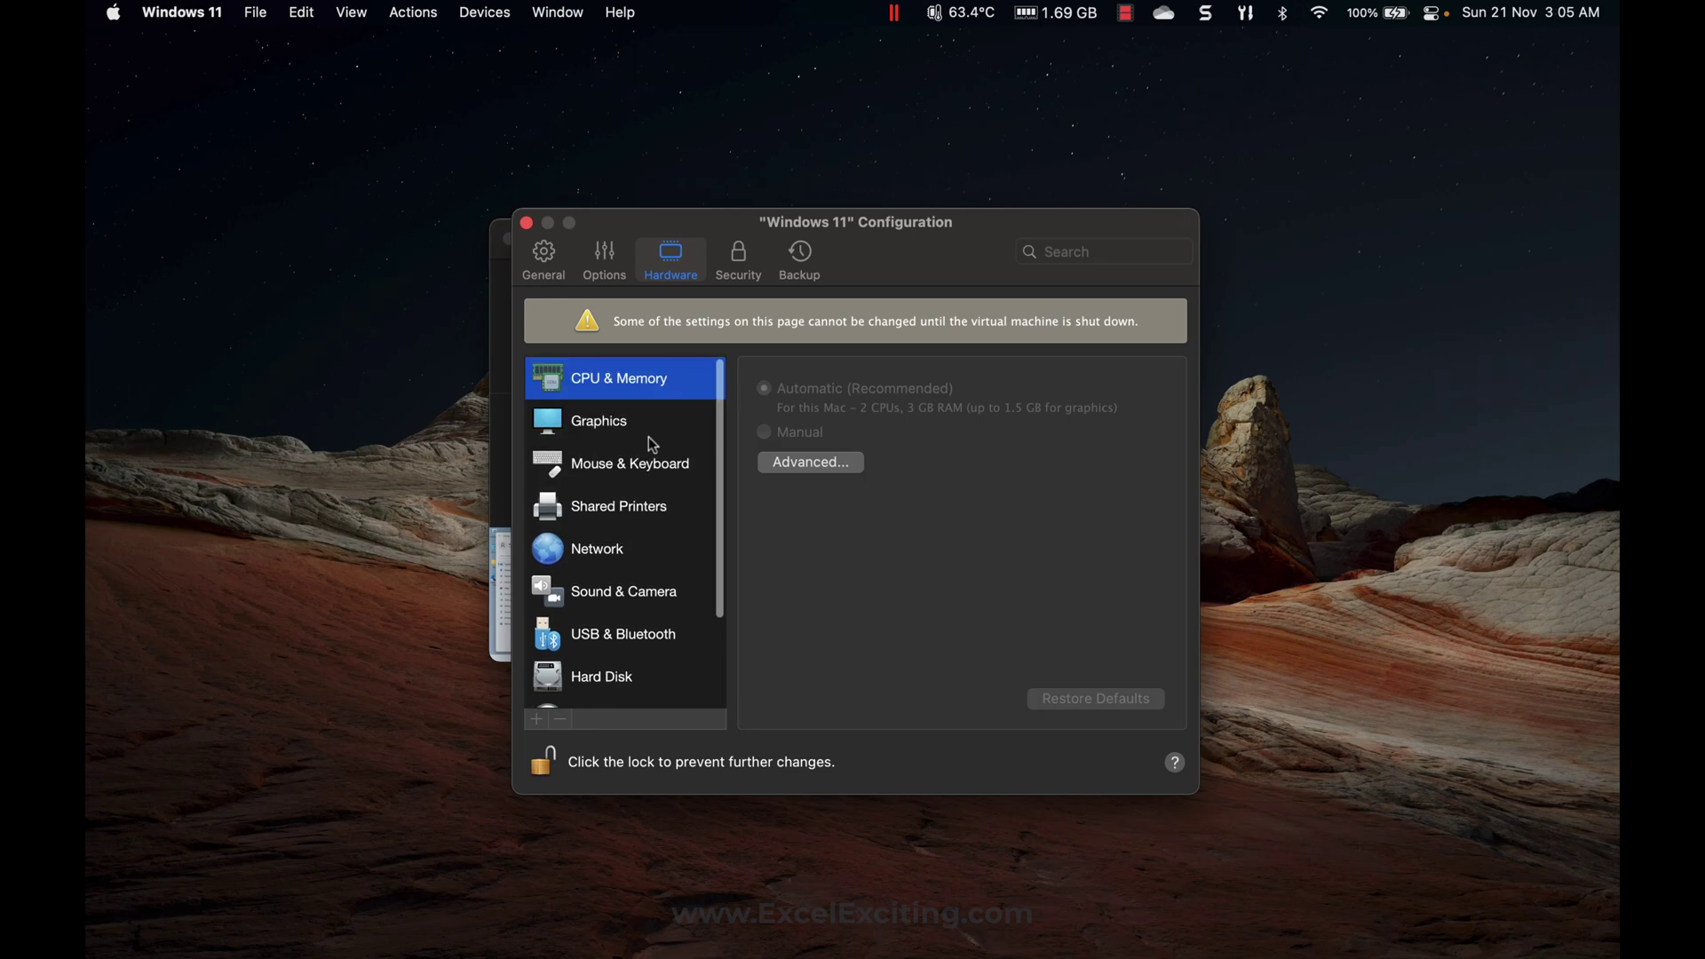